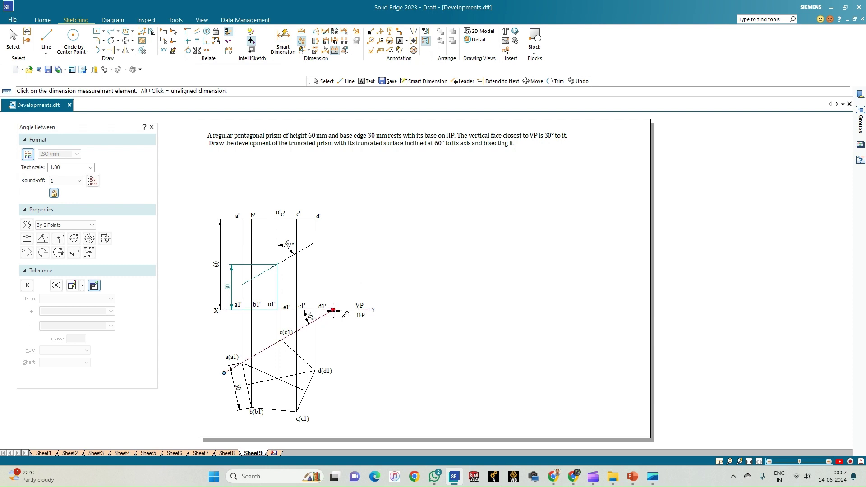
pyautogui.scroll(2, 272, 389)
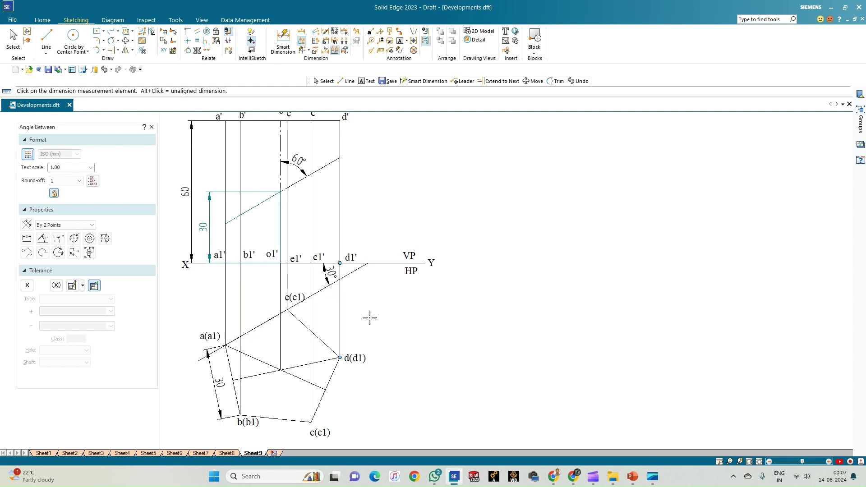
pyautogui.scroll(-1, 370, 325)
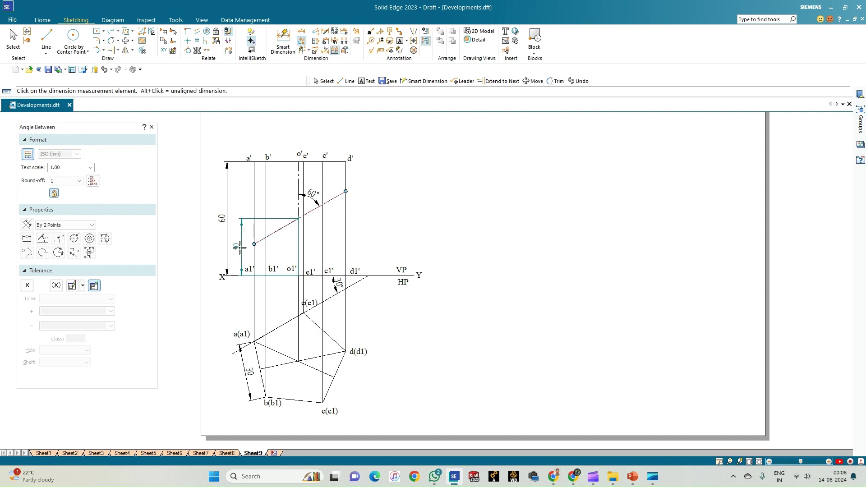
pyautogui.click(265, 275)
# - Draw the 0.50 mm base line a1'–d1' and the d' edge up to the cutting line
pyautogui.click(46, 36)
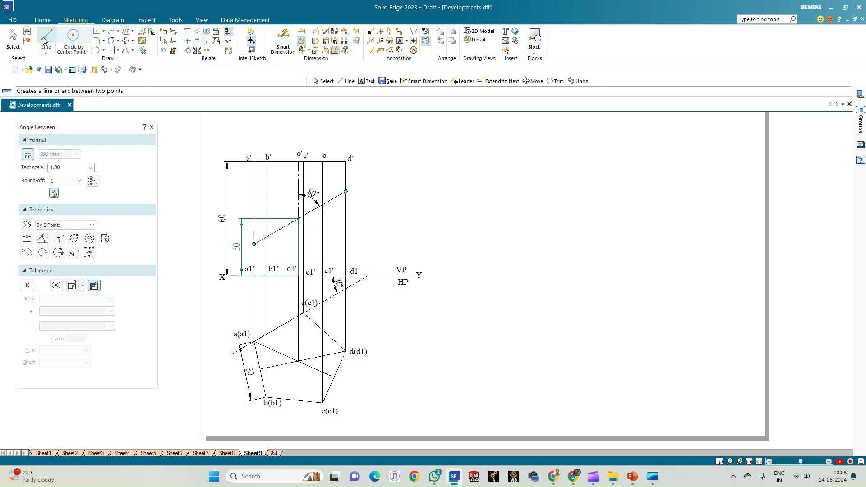
pyautogui.click(108, 281)
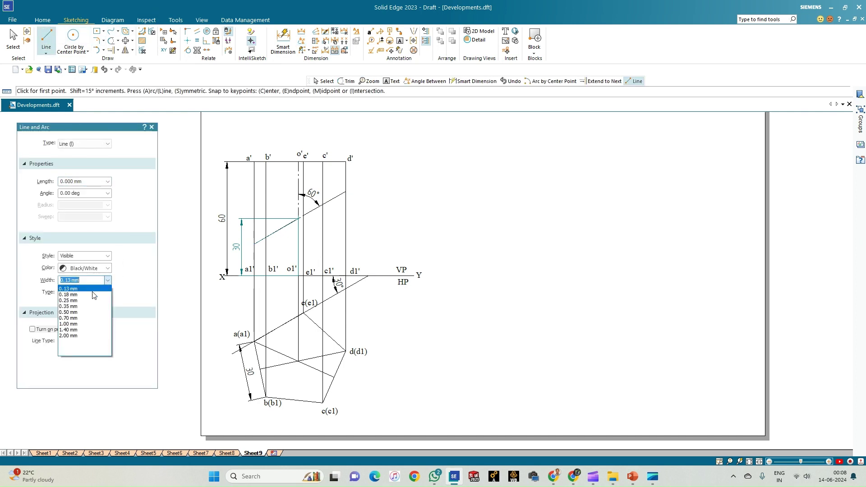
pyautogui.click(84, 312)
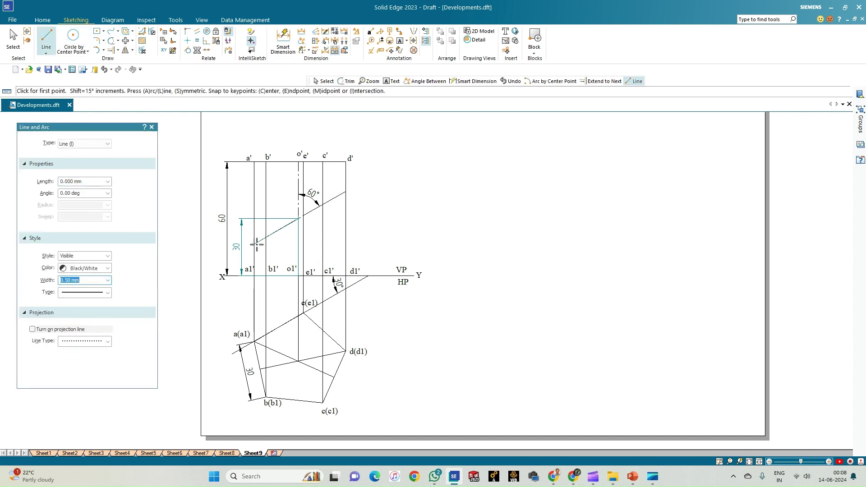
pyautogui.click(255, 275)
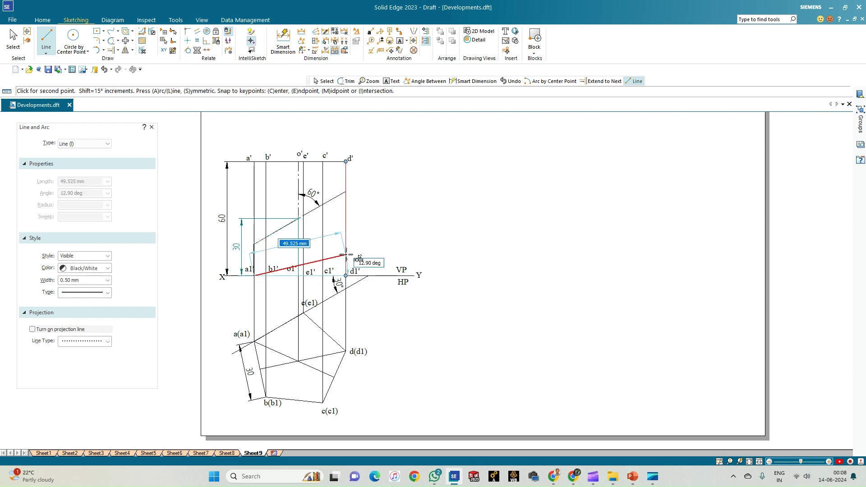
pyautogui.click(346, 275)
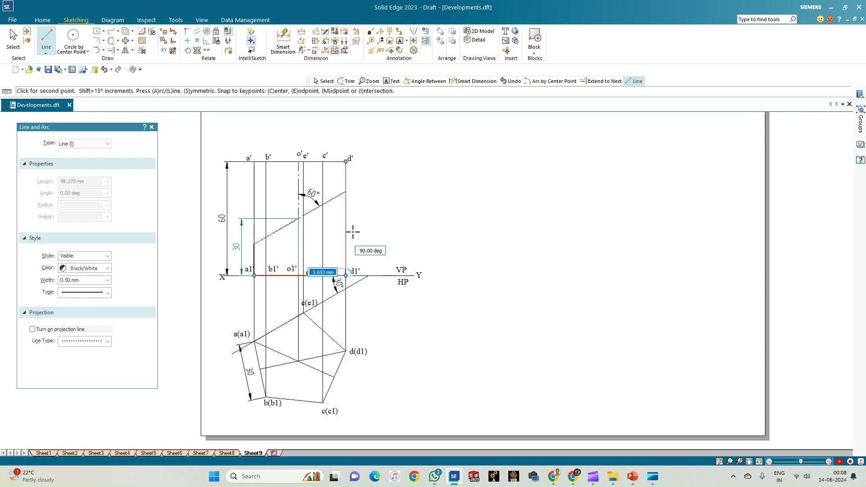
pyautogui.doubleClick(346, 191)
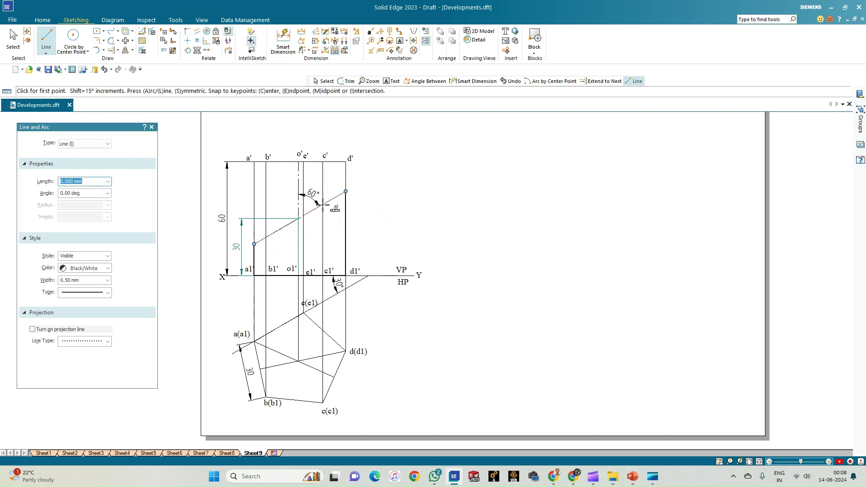
# - Draw the c' and b' edges in bold between the cutting line and the base
pyautogui.click(323, 205)
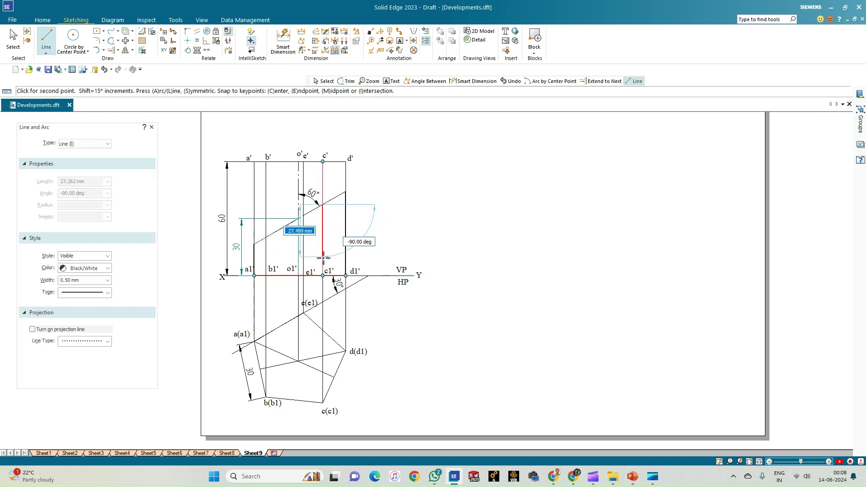
pyautogui.doubleClick(322, 275)
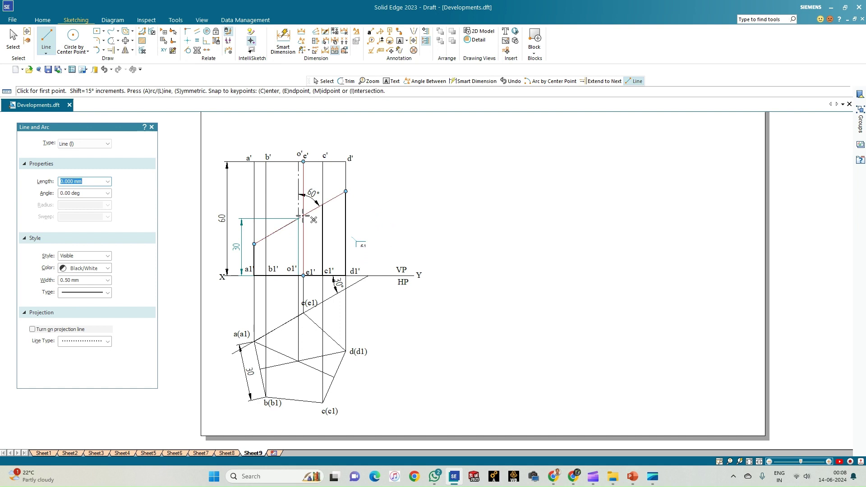
pyautogui.click(304, 275)
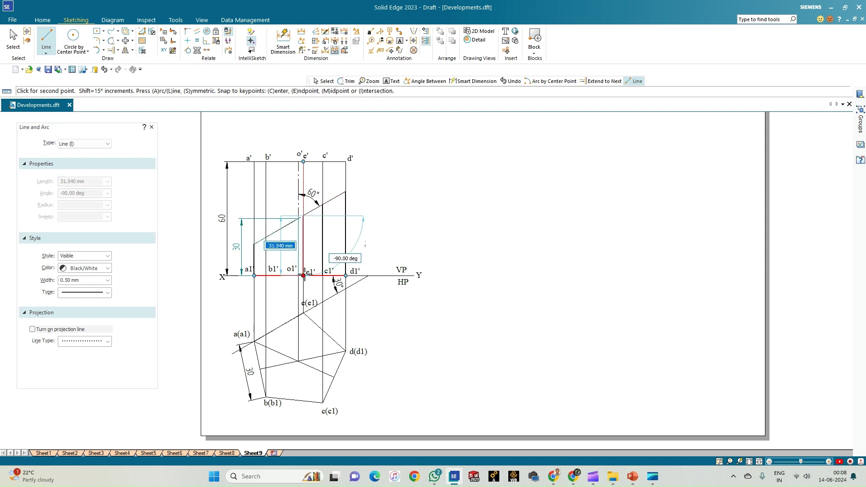
pyautogui.press('Escape')
pyautogui.click(266, 238)
pyautogui.click(265, 276)
pyautogui.press('Escape')
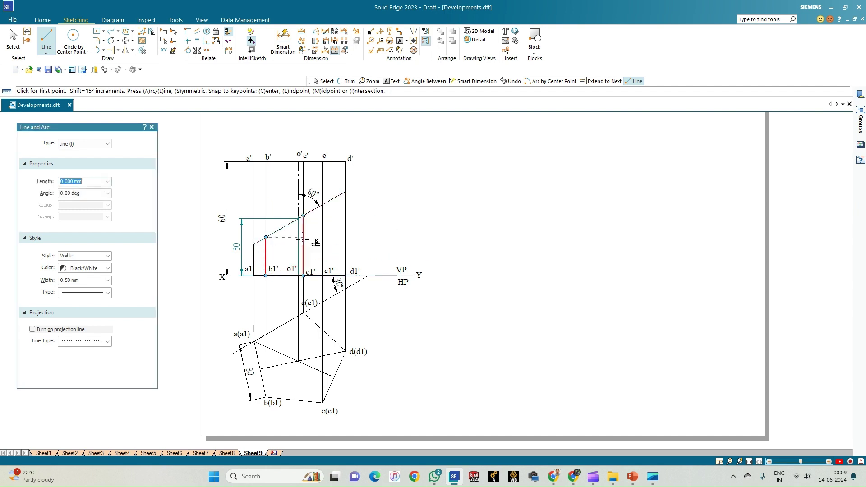
pyautogui.scroll(1, 290, 244)
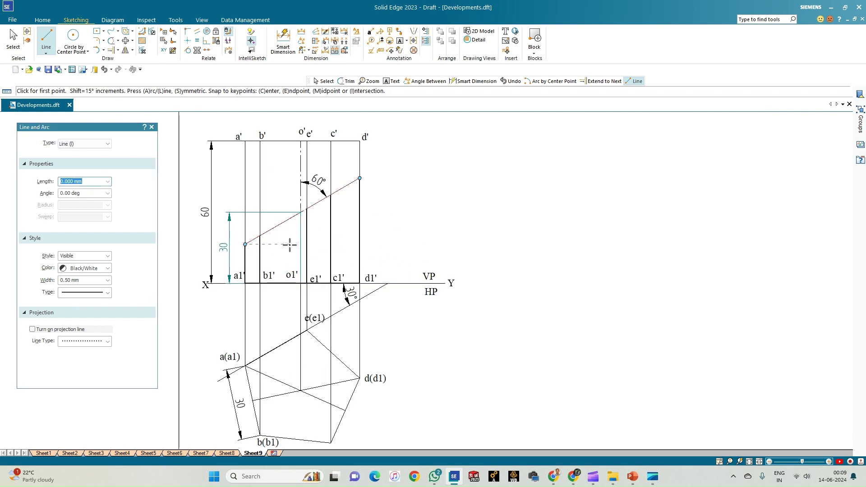
pyautogui.click(401, 42)
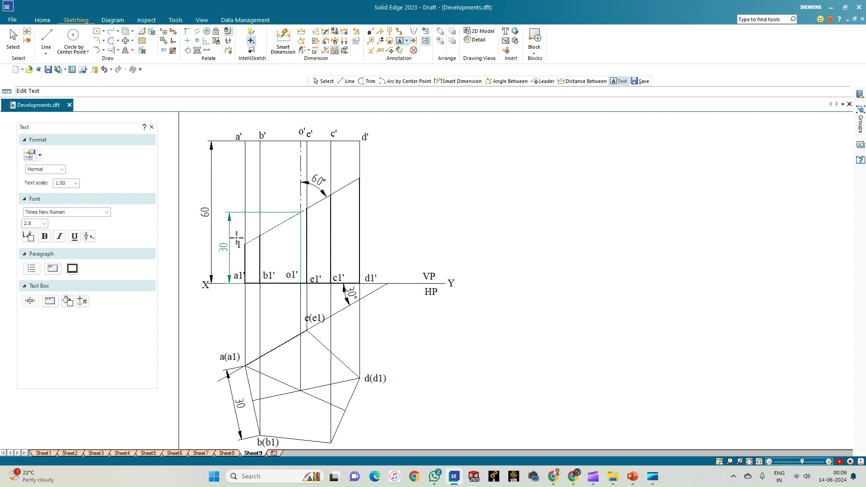
# - Label point 1 above a(a1), 2' on the b' edge and 2 beside b(b1)
pyautogui.click(236, 341)
pyautogui.write('1')
pyautogui.click(262, 235)
pyautogui.write("2'")
pyautogui.press('Escape')
pyautogui.click(250, 436)
pyautogui.write('2')
pyautogui.scroll(-1, 306, 253)
pyautogui.scroll(1, 305, 252)
# - Add label 3' beside the 60° angle and 3 near c(c1)
pyautogui.click(335, 197)
pyautogui.write("3'")
pyautogui.scroll(-1, 337, 368)
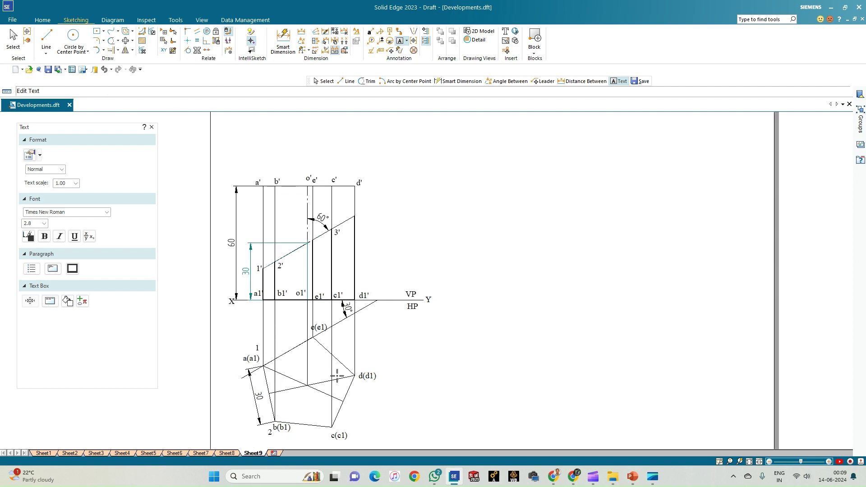
pyautogui.click(343, 422)
pyautogui.write('3')
pyautogui.scroll(1, 346, 398)
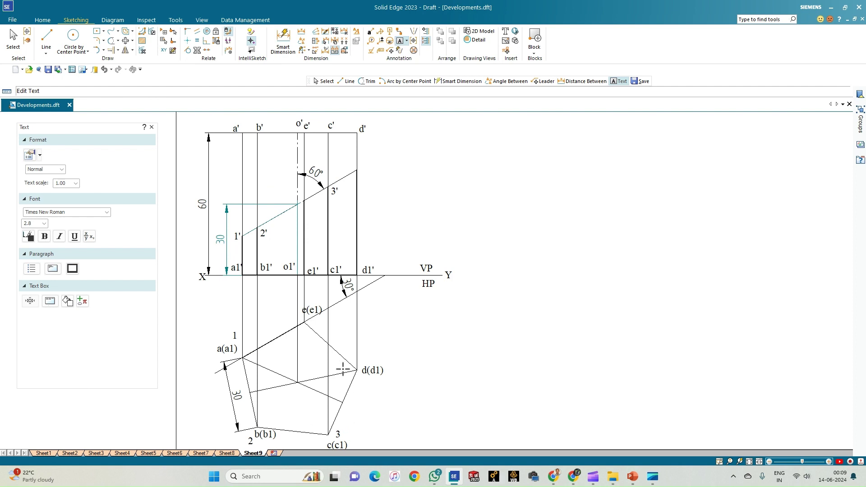
# - Add labels 4' beside the d' edge, 4 beside d(d1), and 5' in the front view
pyautogui.click(365, 175)
pyautogui.write("4'")
pyautogui.click(364, 371)
pyautogui.write('4')
pyautogui.click(308, 205)
pyautogui.write("5'")
# - Label the plan centre o(o1)
pyautogui.click(295, 390)
pyautogui.press('BackSpace')
pyautogui.scroll(-1, 369, 402)
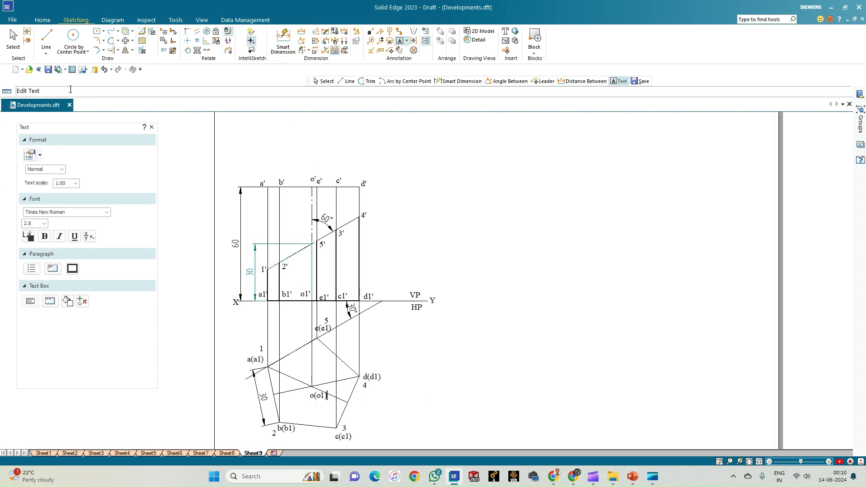
pyautogui.click(46, 39)
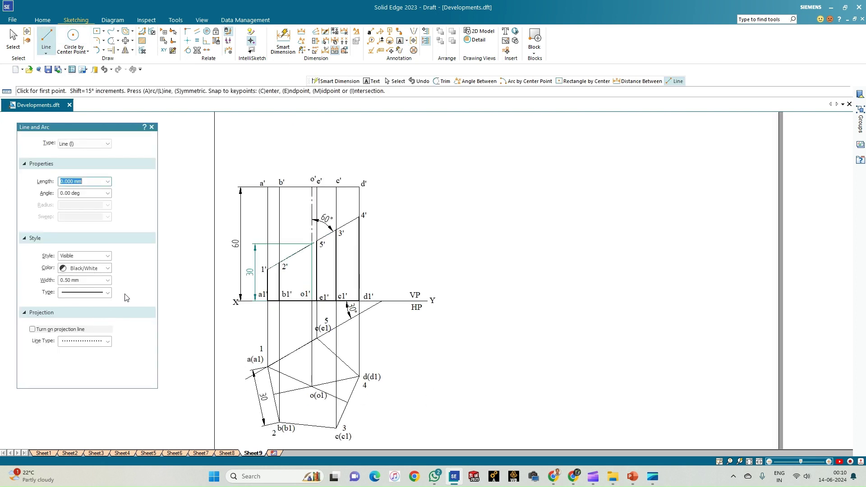
# - Outline the pentagon a–b–c–d–e–a in the top view, then switch line width to 0.13 mm
pyautogui.click(268, 367)
pyautogui.click(279, 422)
pyautogui.click(336, 428)
pyautogui.click(360, 376)
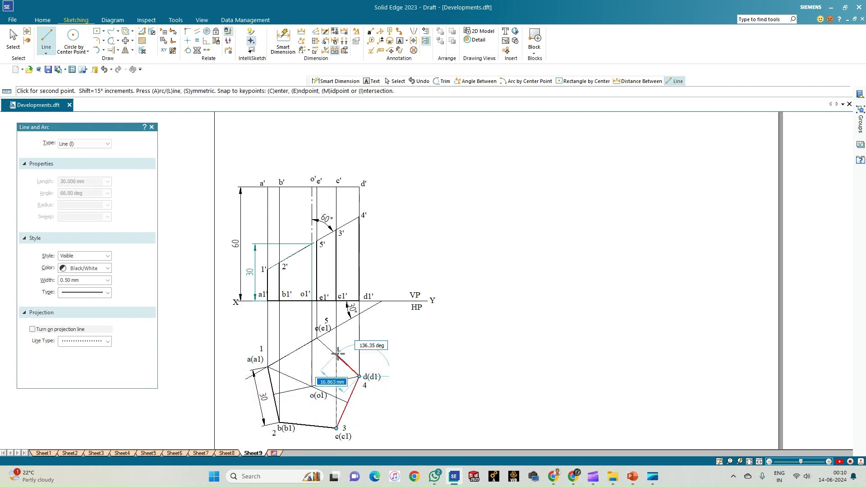
pyautogui.click(317, 338)
pyautogui.click(268, 367)
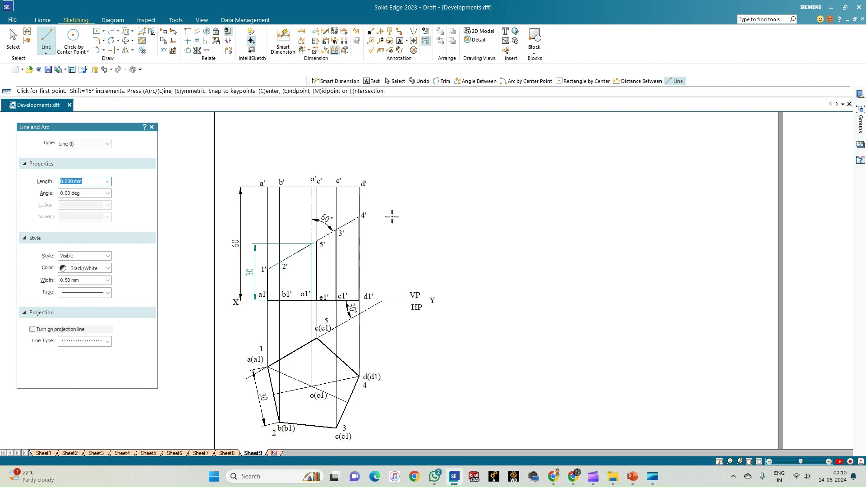
pyautogui.click(109, 281)
pyautogui.click(98, 290)
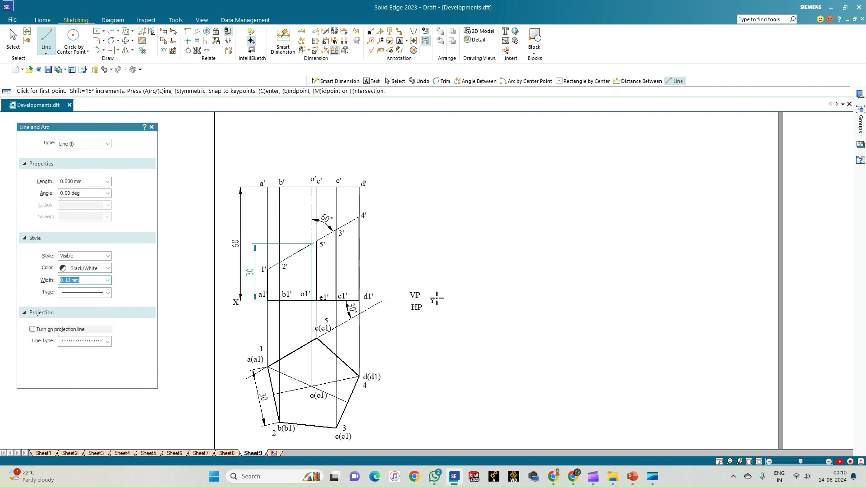
# - Draw the 150 mm development base line to the right of the views
pyautogui.click(491, 301)
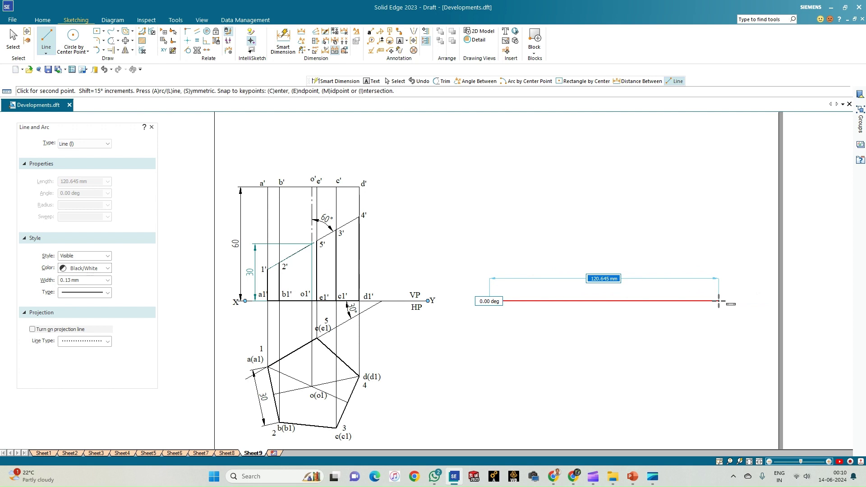
pyautogui.write('30*5')
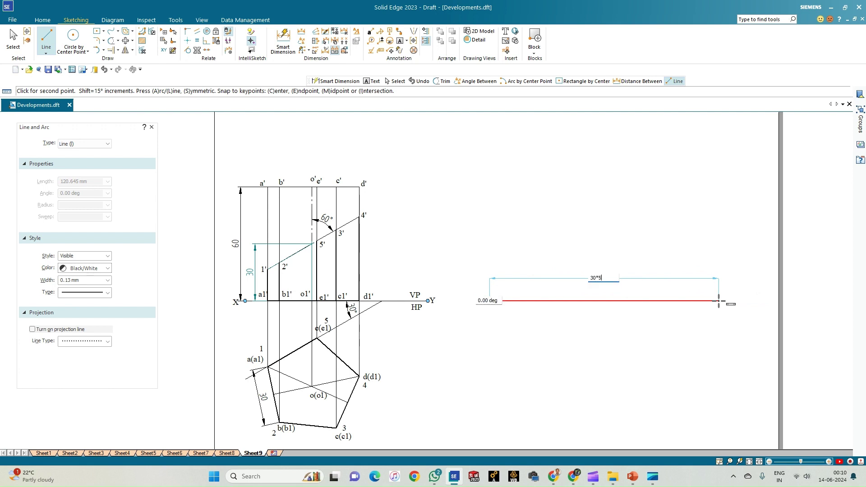
pyautogui.press('Tab')
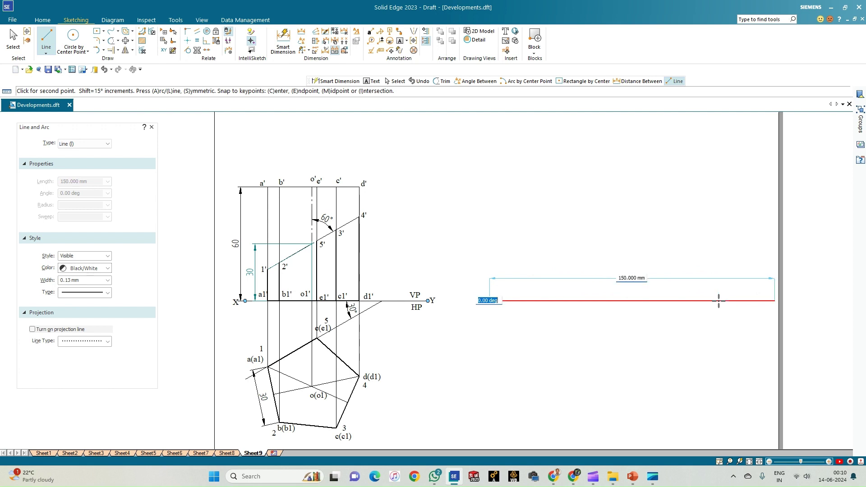
pyautogui.press('Return')
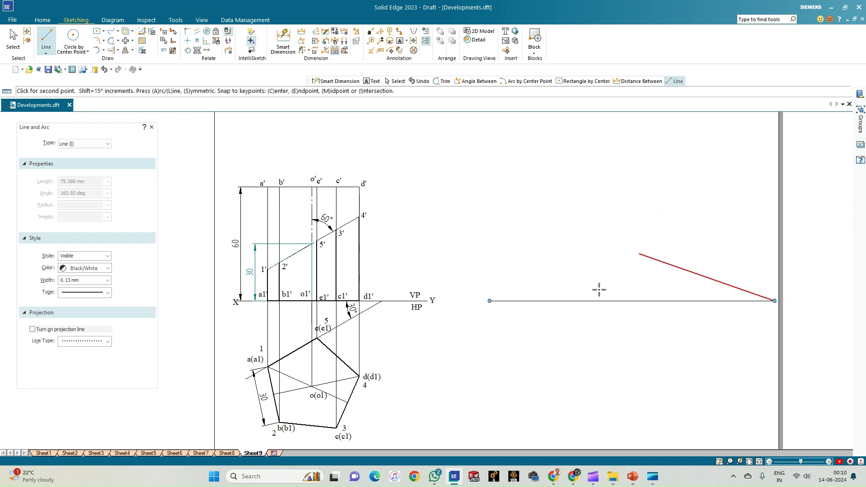
pyautogui.rightClick(519, 297)
# - Build the first two 30 mm-wide, 60 mm-tall panels with their top edges and fold lines
pyautogui.click(490, 300)
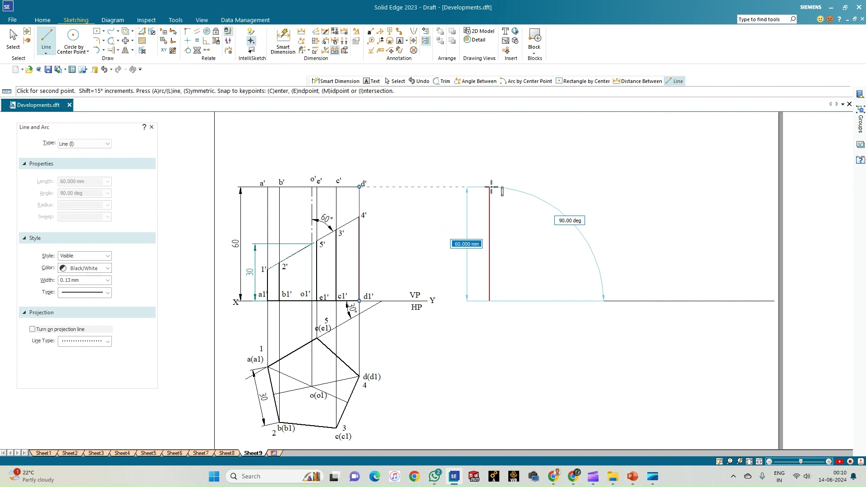
pyautogui.click(491, 187)
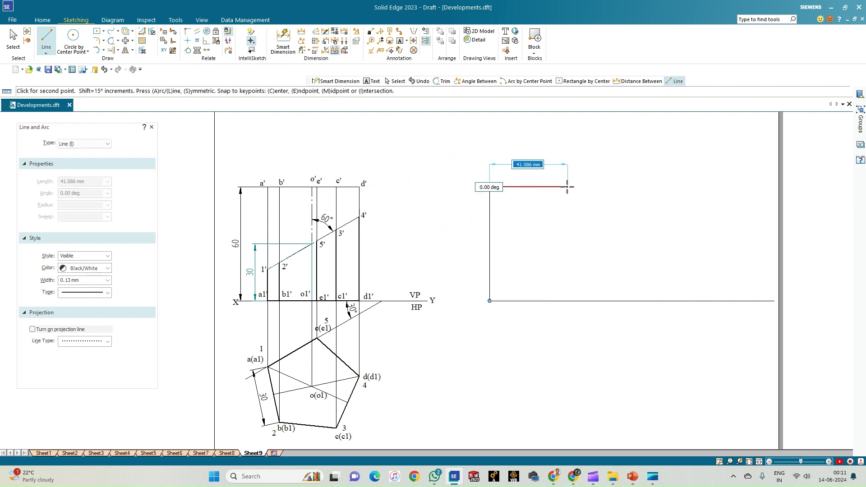
pyautogui.write('30')
pyautogui.press('Tab')
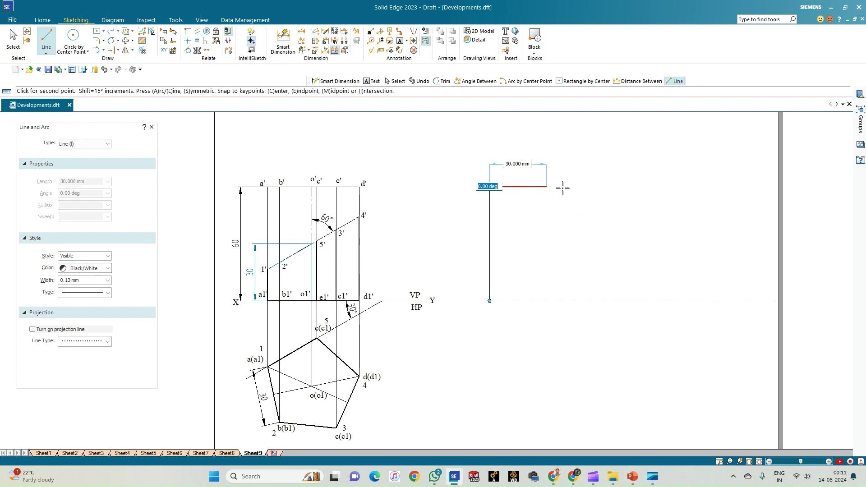
pyautogui.press('Return')
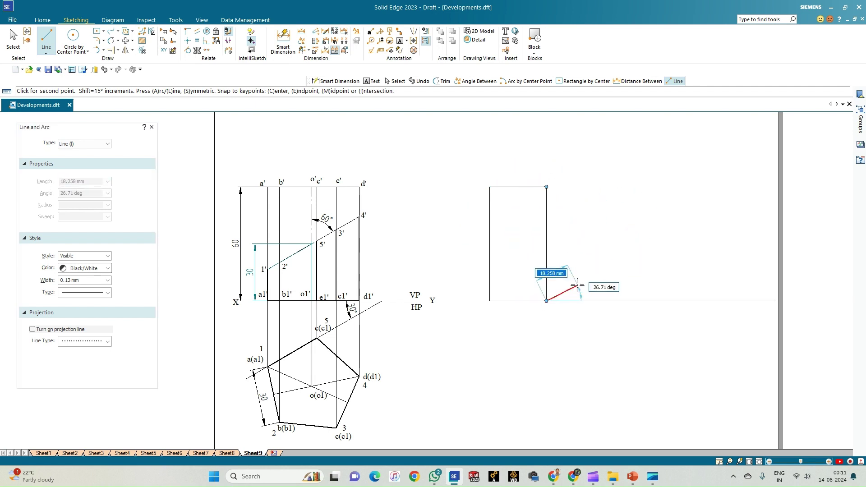
pyautogui.click(547, 301)
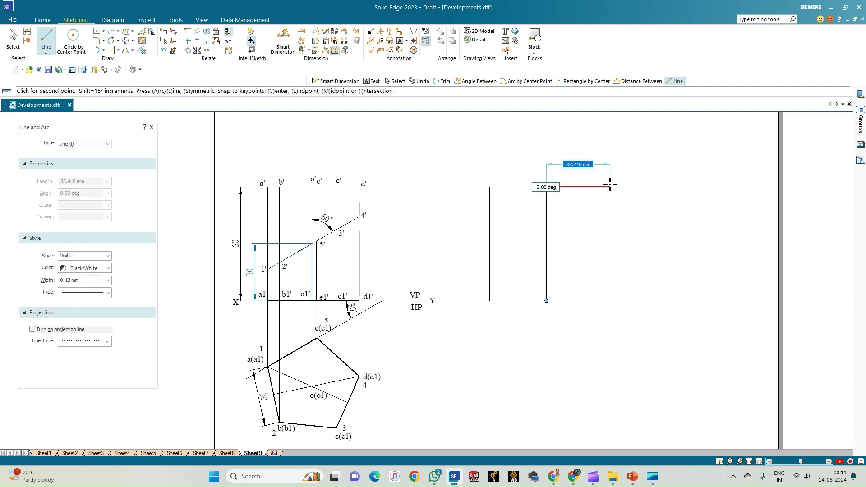
pyautogui.write('30')
pyautogui.press('Tab')
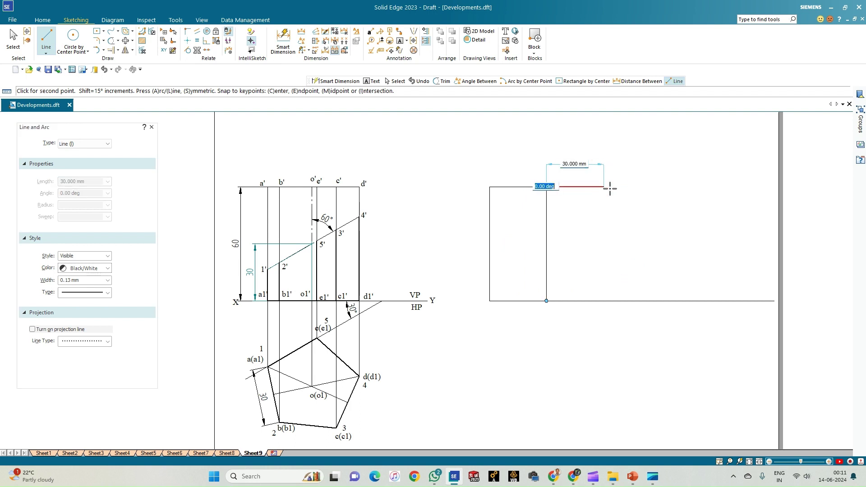
pyautogui.press('Return')
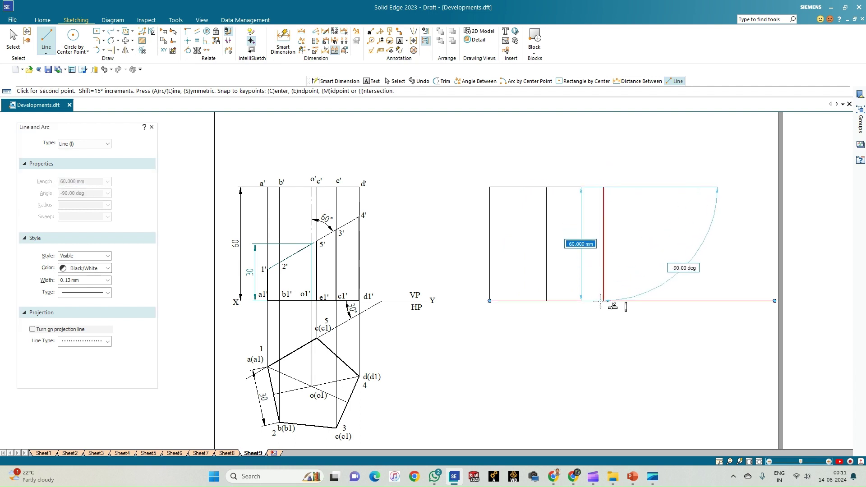
pyautogui.click(603, 301)
pyautogui.rightClick(615, 207)
# - Add the third and fourth panels with 30 mm top edges and 60 mm fold lines
pyautogui.click(604, 187)
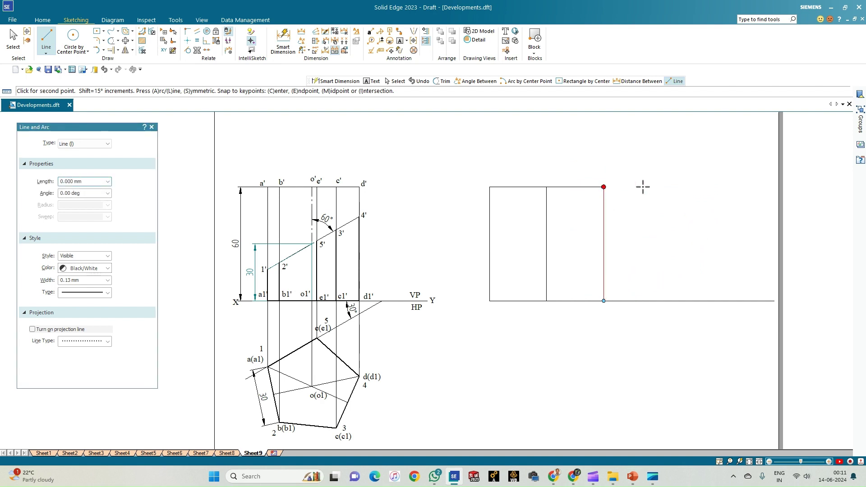
pyautogui.write('30')
pyautogui.press('Tab')
pyautogui.press('Return')
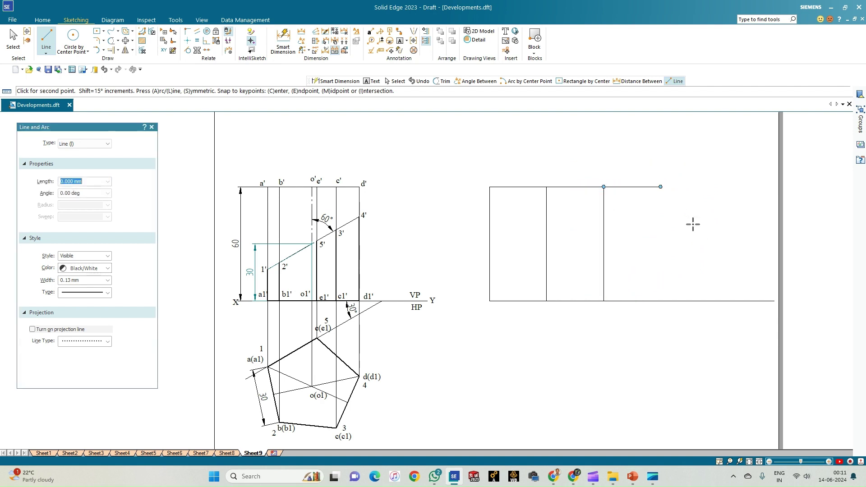
pyautogui.click(660, 301)
pyautogui.rightClick(679, 203)
pyautogui.click(661, 186)
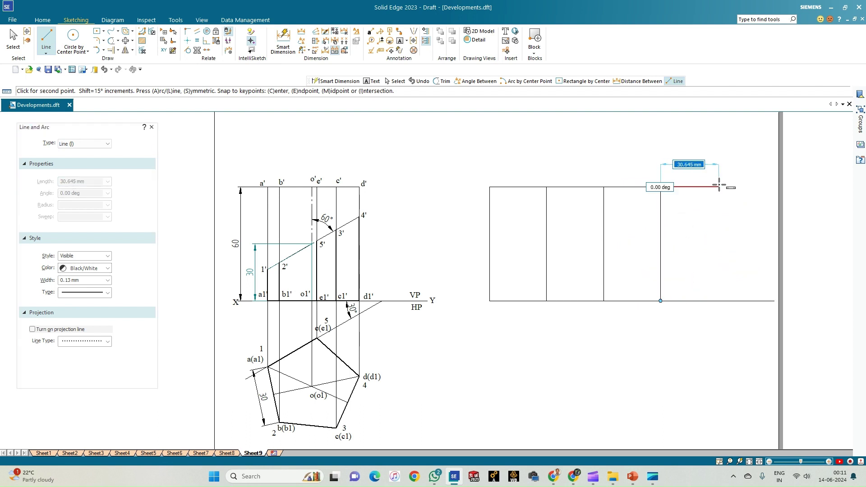
pyautogui.write('30')
pyautogui.press('Tab')
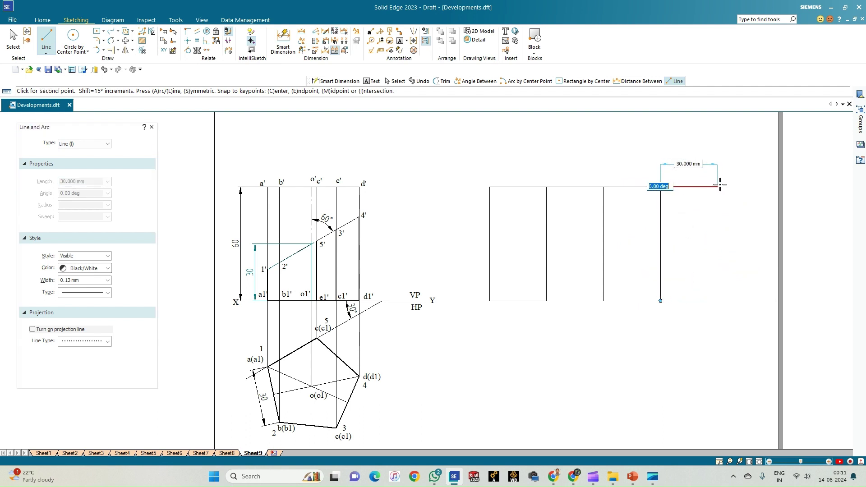
pyautogui.click(720, 185)
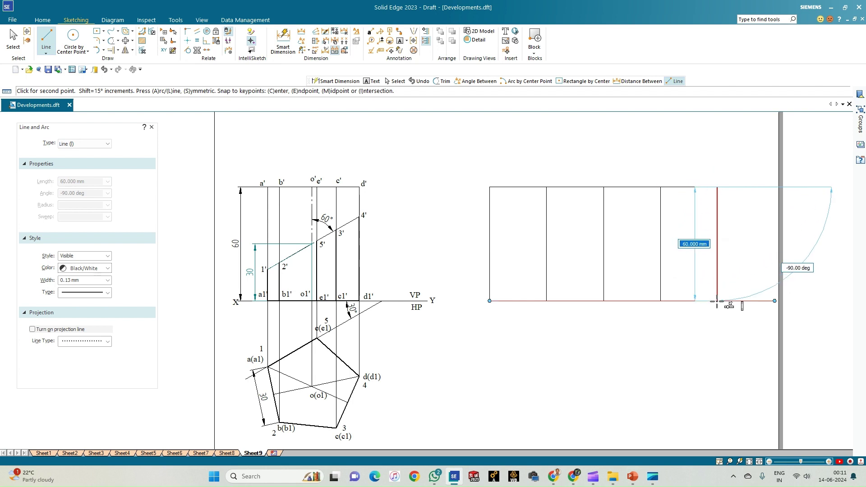
pyautogui.click(718, 301)
pyautogui.rightClick(721, 195)
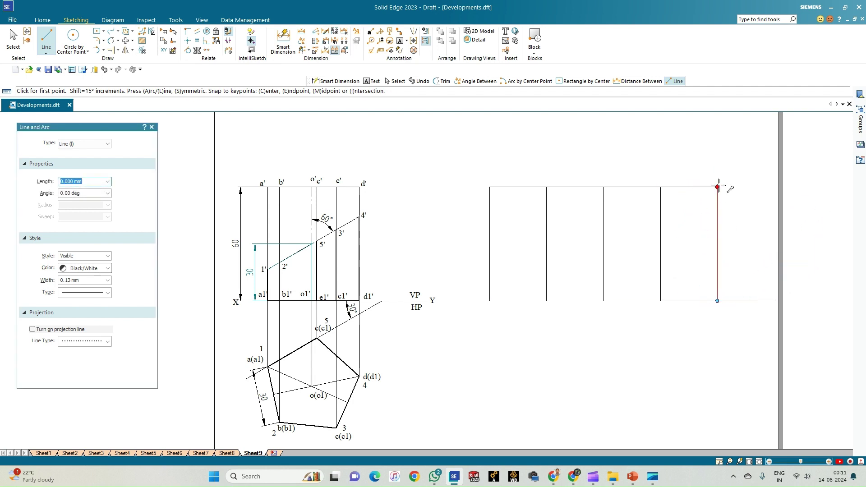
# - Close the rectangle with the fifth 30 mm top edge and the right end edge
pyautogui.click(718, 187)
pyautogui.click(773, 187)
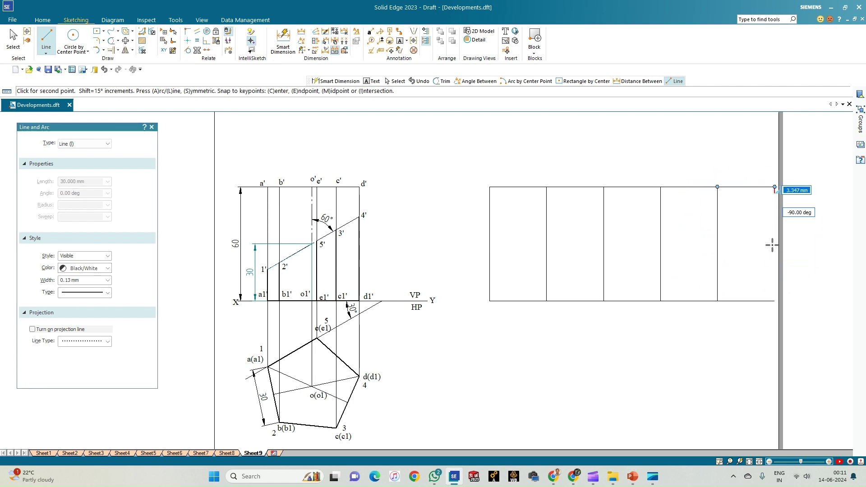
pyautogui.click(774, 301)
pyautogui.rightClick(751, 338)
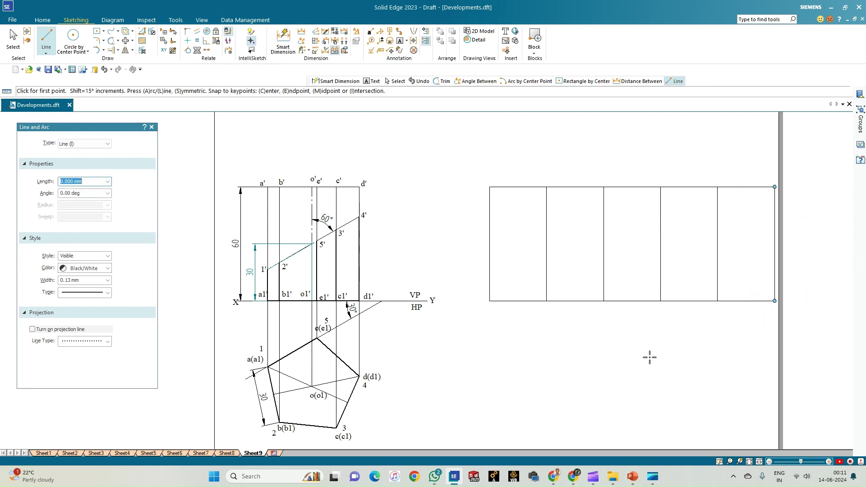
pyautogui.click(400, 41)
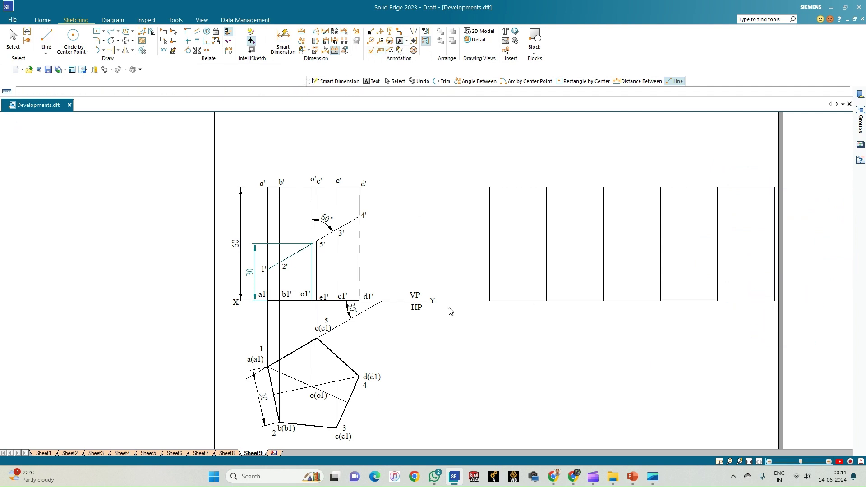
# - Place the labels A1, B, C and A1 at the ends of the development's fold lines
pyautogui.click(484, 301)
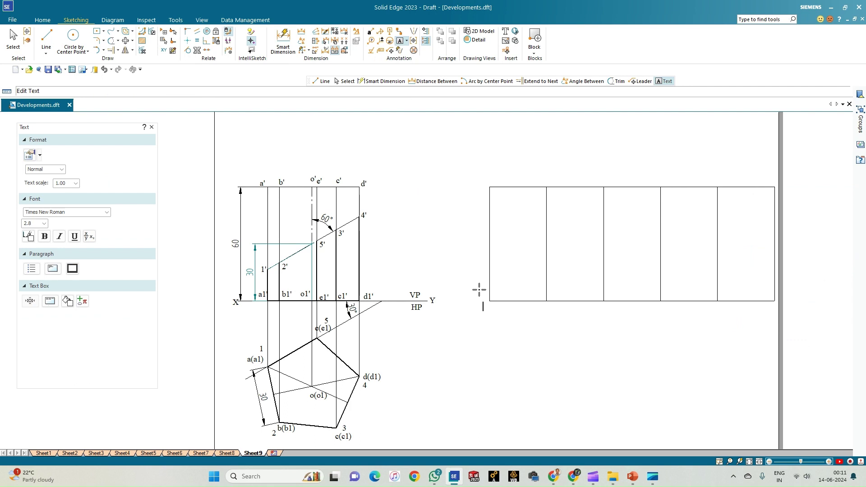
pyautogui.write('A1')
pyautogui.click(547, 303)
pyautogui.click(544, 302)
pyautogui.write('B')
pyautogui.click(545, 170)
pyautogui.click(601, 172)
pyautogui.write('C')
pyautogui.click(550, 301)
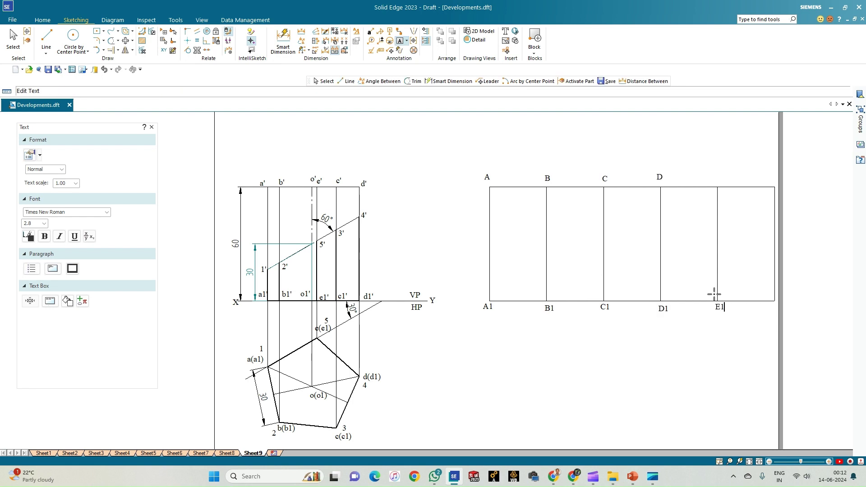
pyautogui.click(714, 176)
pyautogui.write('A1')
pyautogui.click(769, 177)
# - Project 1' across both development end edges and 2' to fold line B–B1
pyautogui.click(47, 38)
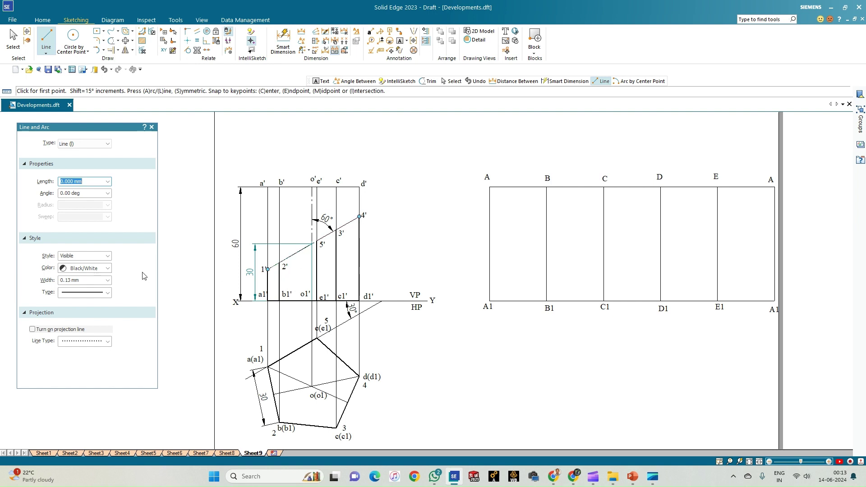
pyautogui.click(268, 270)
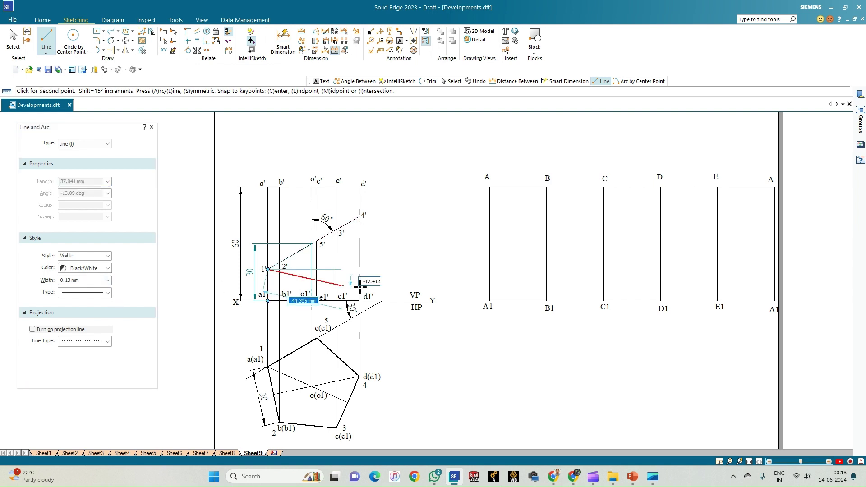
pyautogui.click(490, 270)
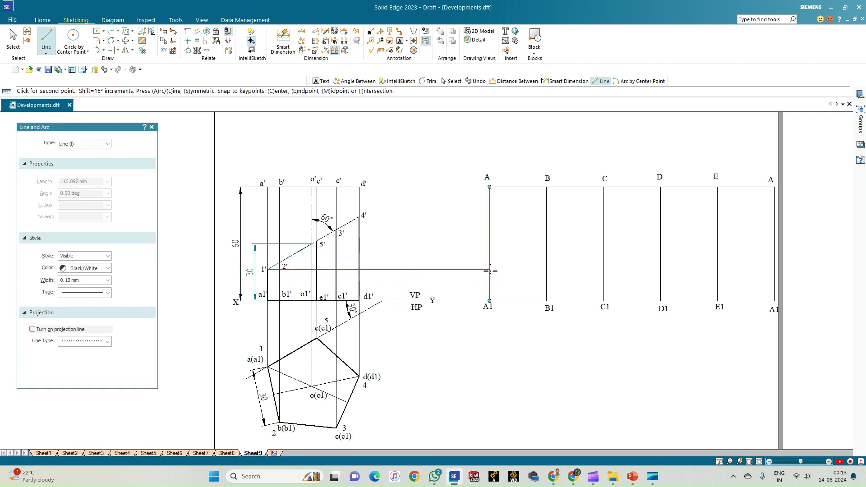
pyautogui.click(776, 270)
pyautogui.press('Escape')
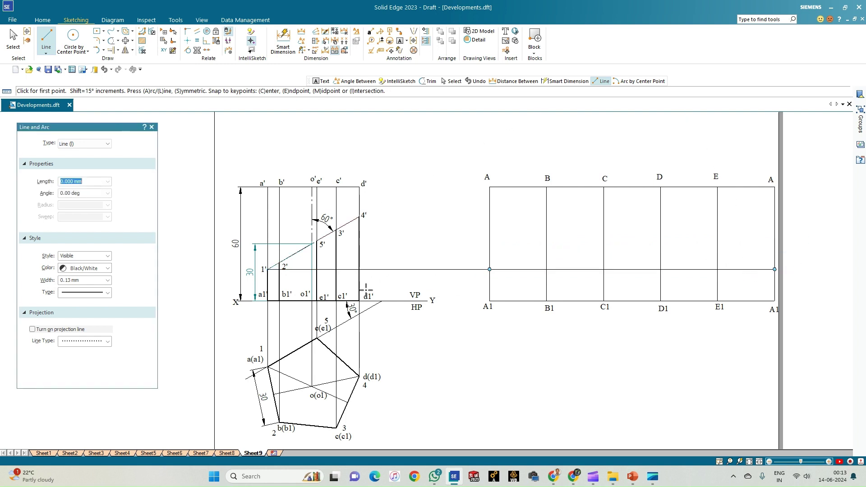
pyautogui.click(279, 262)
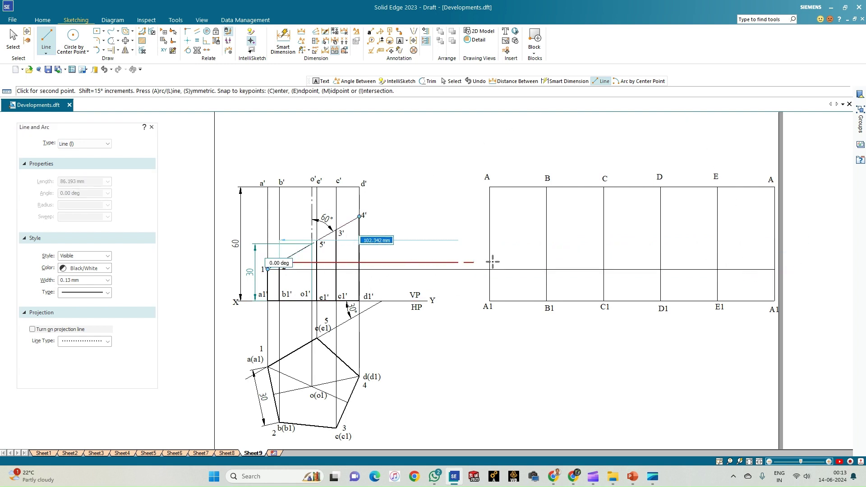
pyautogui.click(547, 263)
pyautogui.press('Escape')
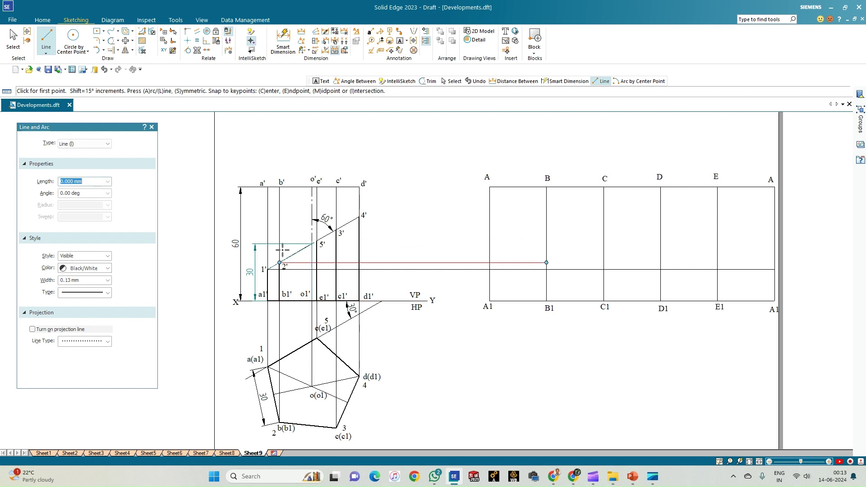
# - Project 3', 4' and 5' horizontally to fold lines C–C1, D–D1 and E–E1
pyautogui.click(337, 231)
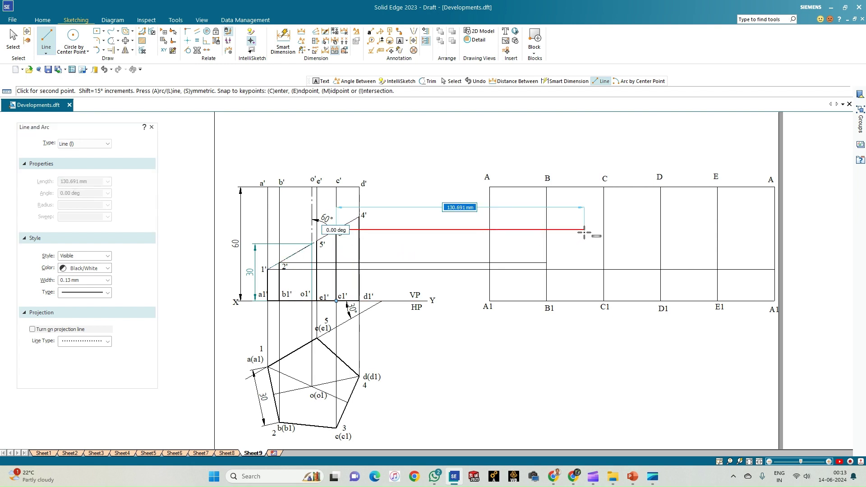
pyautogui.click(605, 230)
pyautogui.press('Escape')
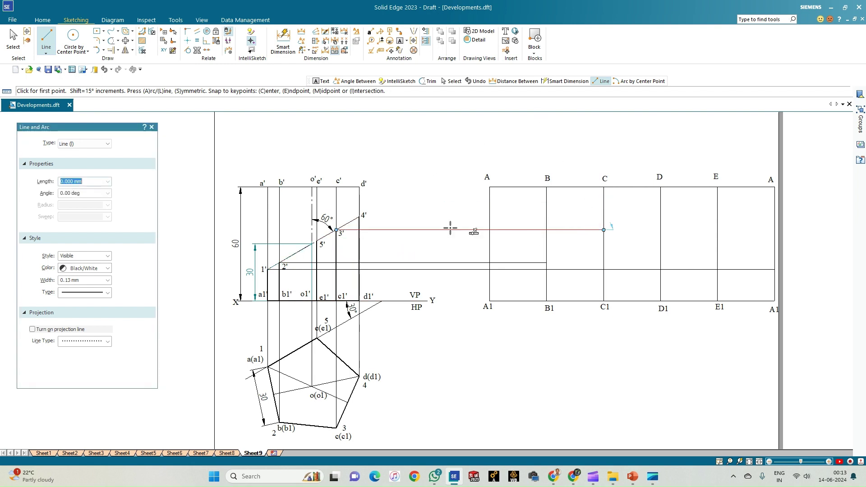
pyautogui.click(359, 217)
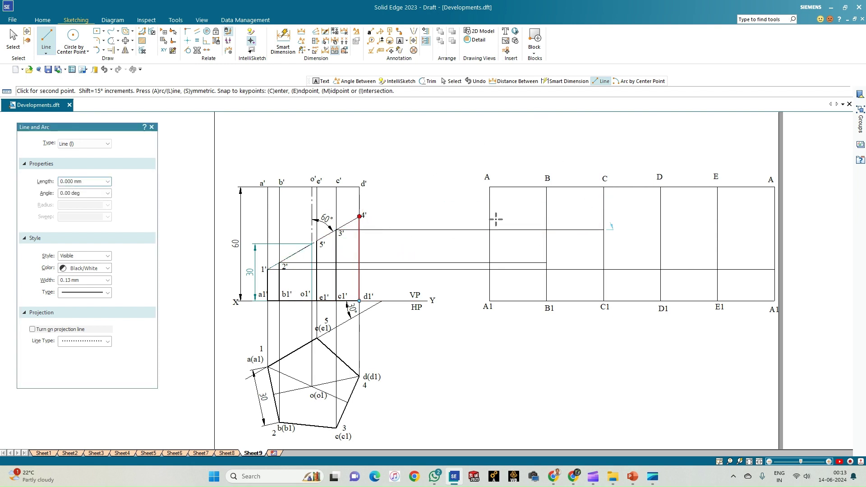
pyautogui.click(661, 216)
pyautogui.press('Escape')
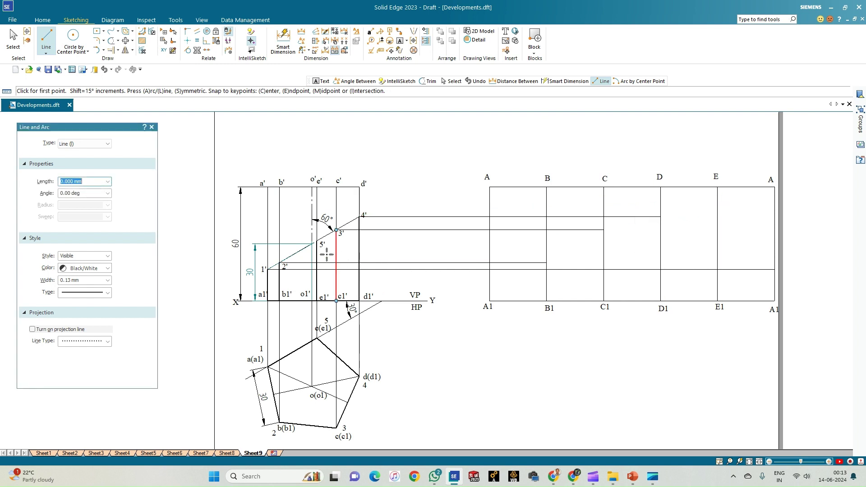
pyautogui.click(317, 241)
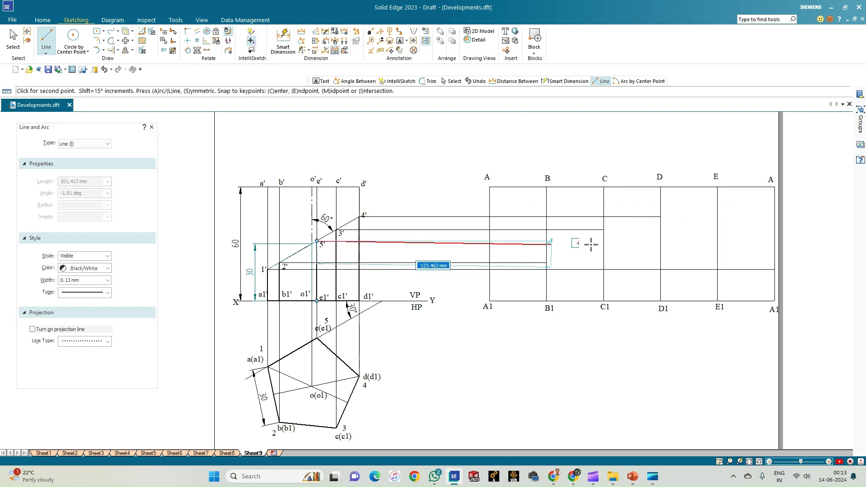
pyautogui.click(718, 242)
pyautogui.press('Escape')
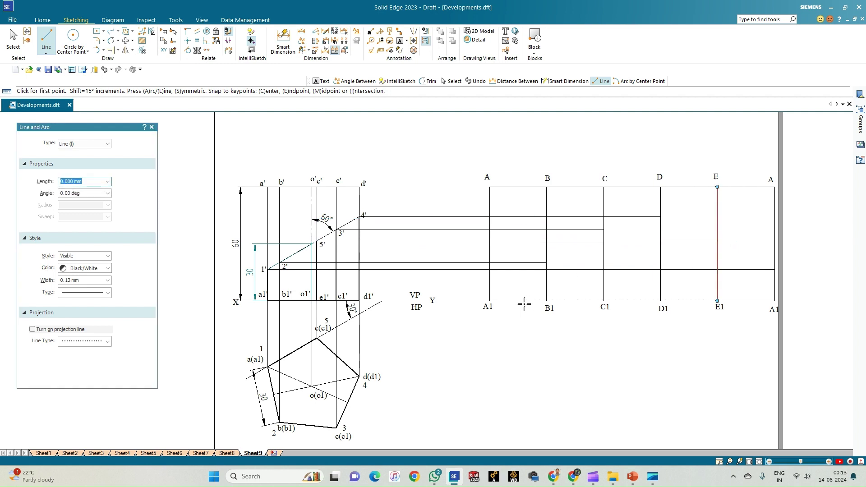
pyautogui.click(400, 40)
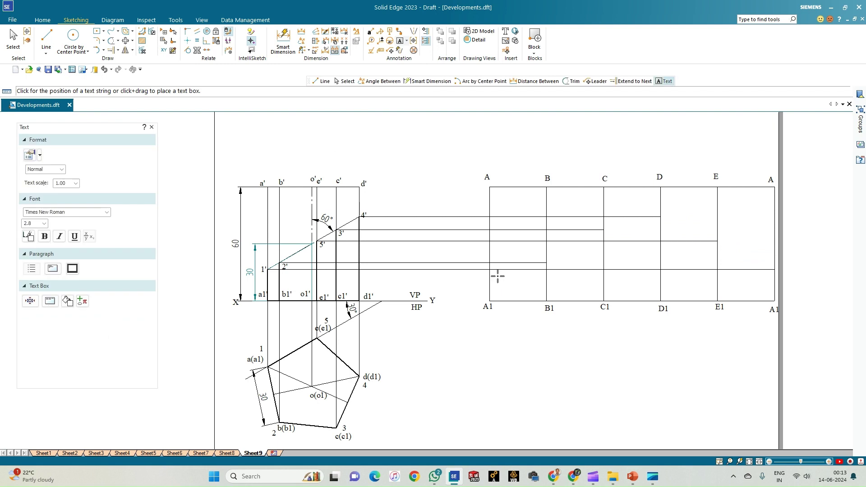
# - Label the projector intersections 1, 1, 2, 3, 4 and 5 on the development's fold lines
pyautogui.click(480, 268)
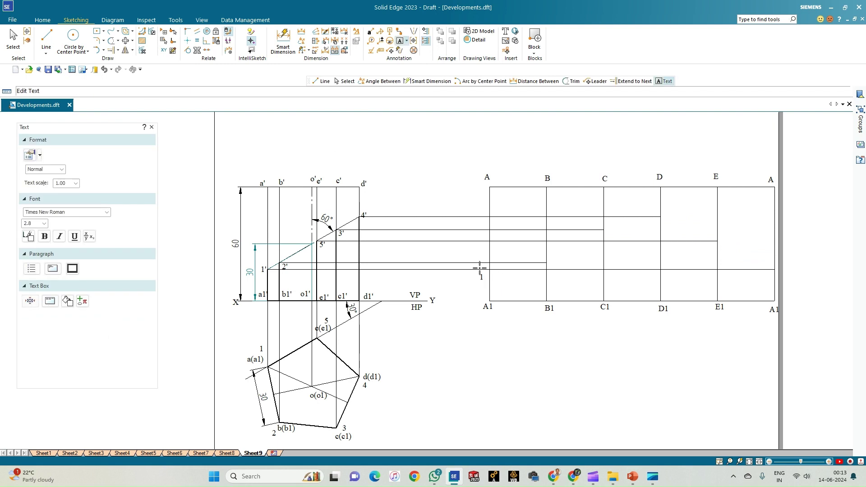
pyautogui.write('1')
pyautogui.click(767, 269)
pyautogui.click(766, 267)
pyautogui.write('1')
pyautogui.click(549, 254)
pyautogui.write('2')
pyautogui.click(663, 206)
pyautogui.write('4')
pyautogui.click(719, 232)
pyautogui.click(46, 38)
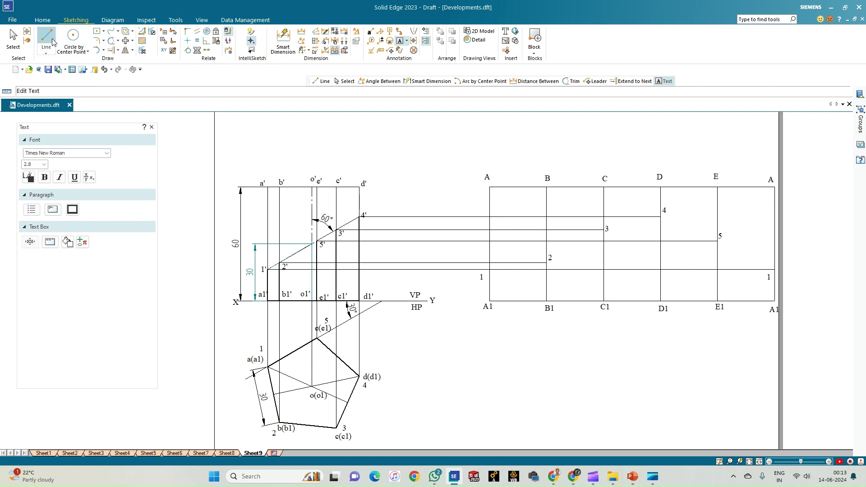
pyautogui.click(107, 281)
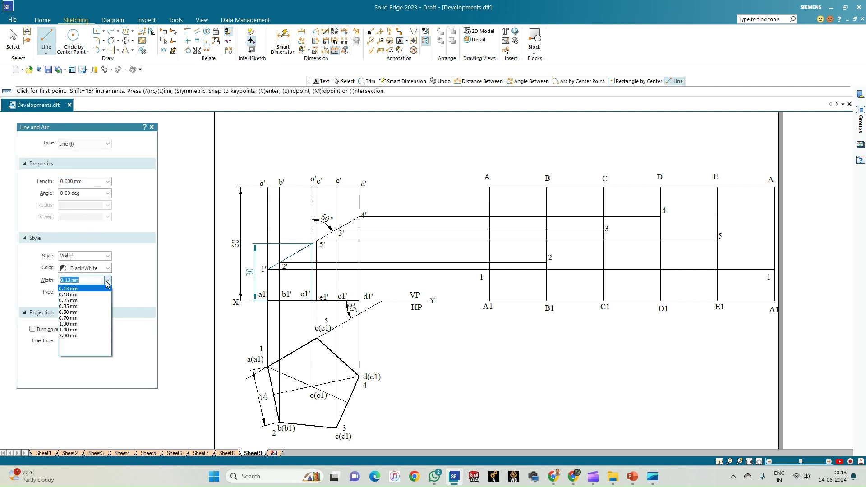
# - Set a 0.50 mm line width and trace the outline from point 1 through 2 and 3 to 4
pyautogui.click(72, 312)
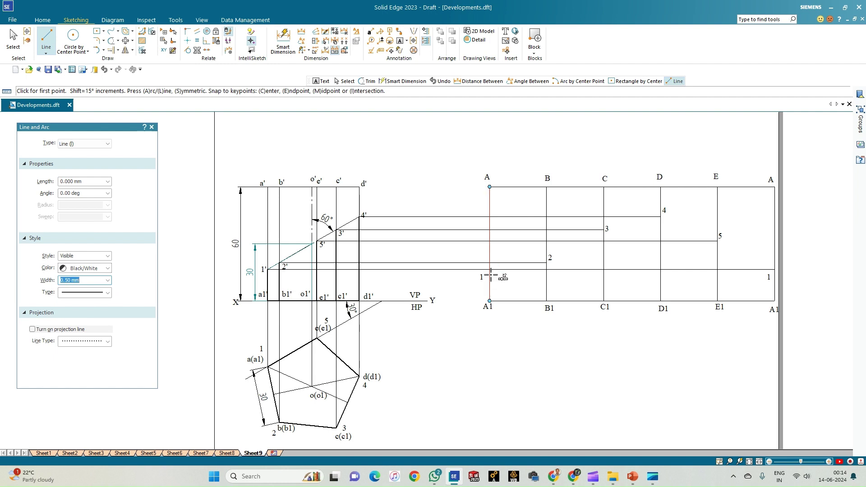
pyautogui.scroll(3, 490, 270)
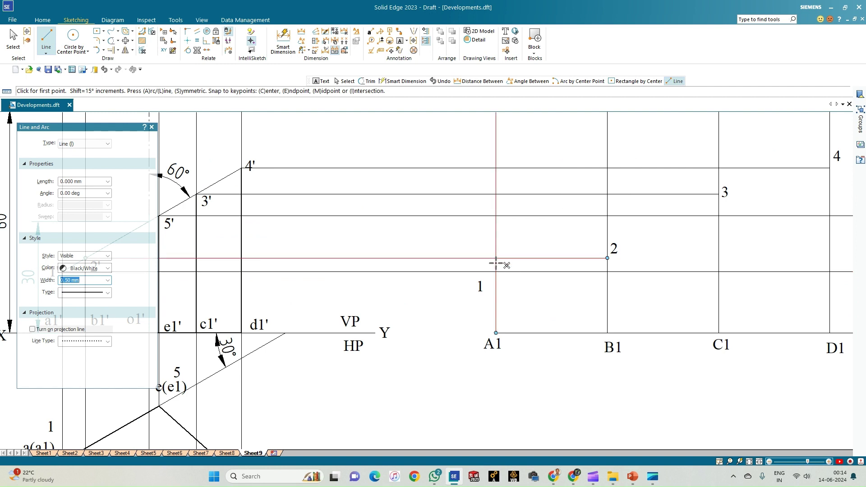
pyautogui.click(496, 271)
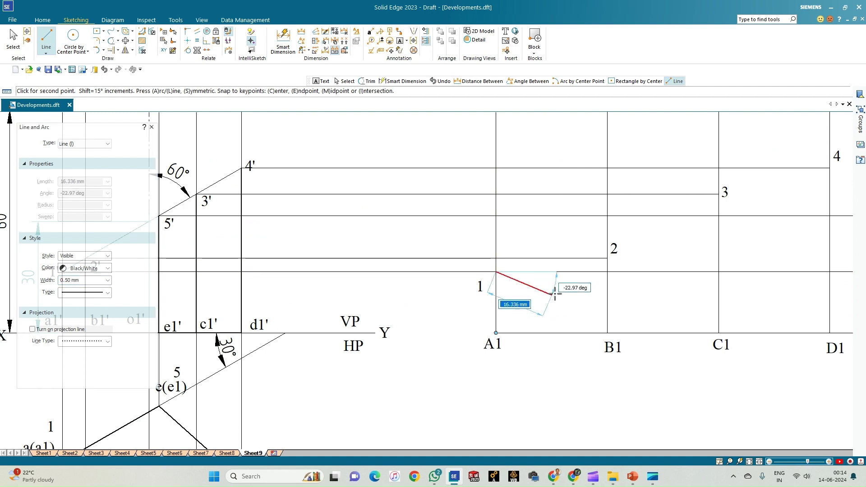
pyautogui.click(608, 258)
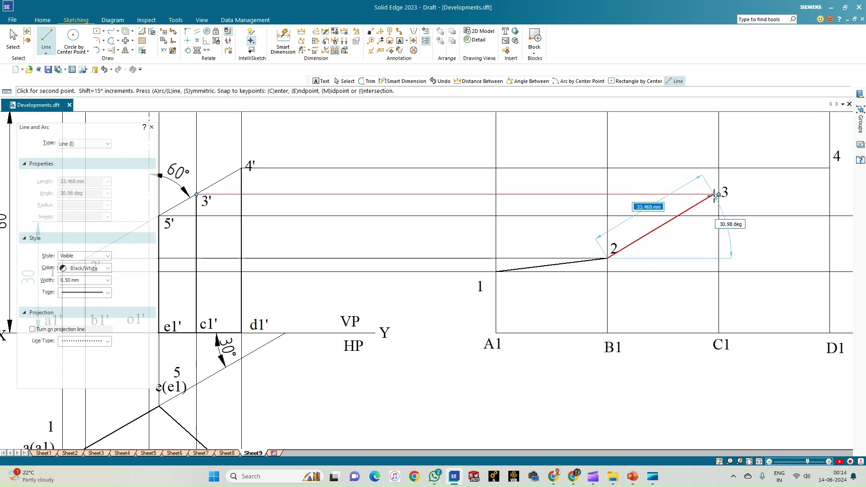
pyautogui.click(718, 195)
pyautogui.click(830, 168)
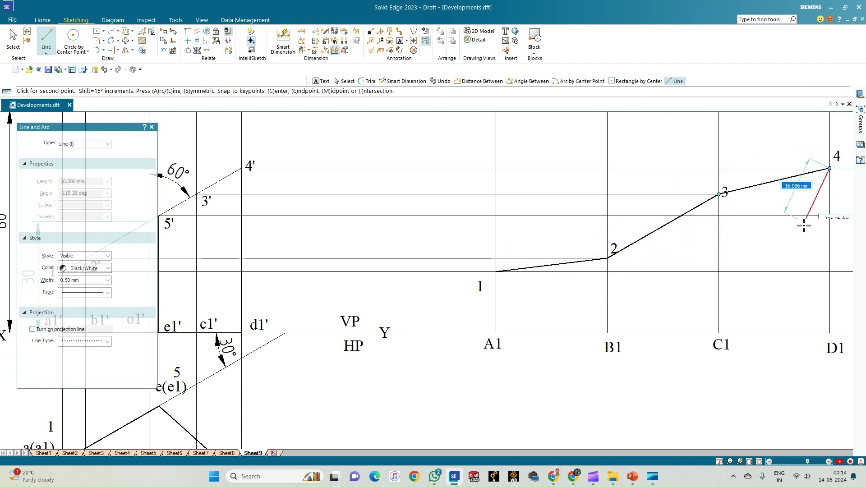
pyautogui.click(749, 461)
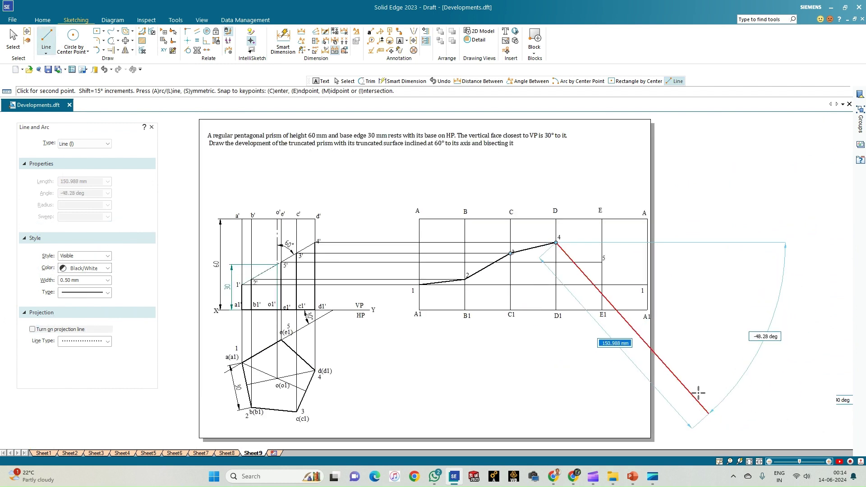
# - Continue the bold outline 4–5–1, down to A1, along the base to A1, and up to 1
pyautogui.click(603, 262)
pyautogui.click(647, 285)
pyautogui.click(648, 310)
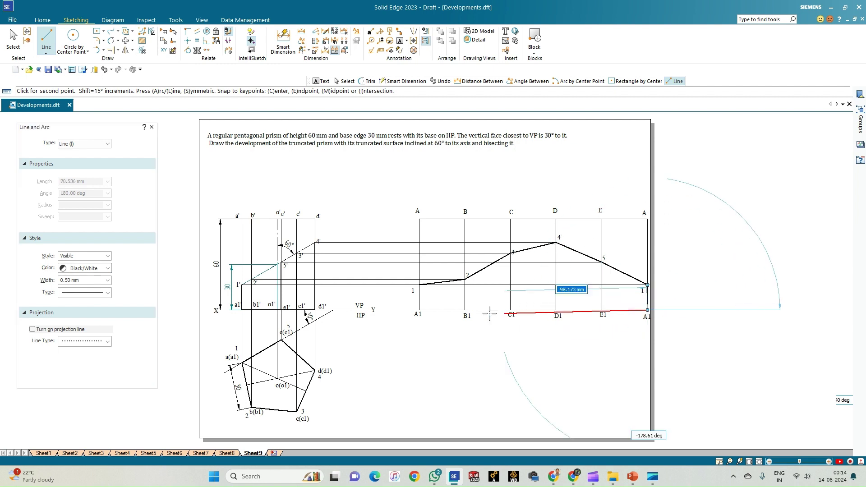
pyautogui.click(419, 310)
pyautogui.click(419, 284)
pyautogui.scroll(3, 447, 293)
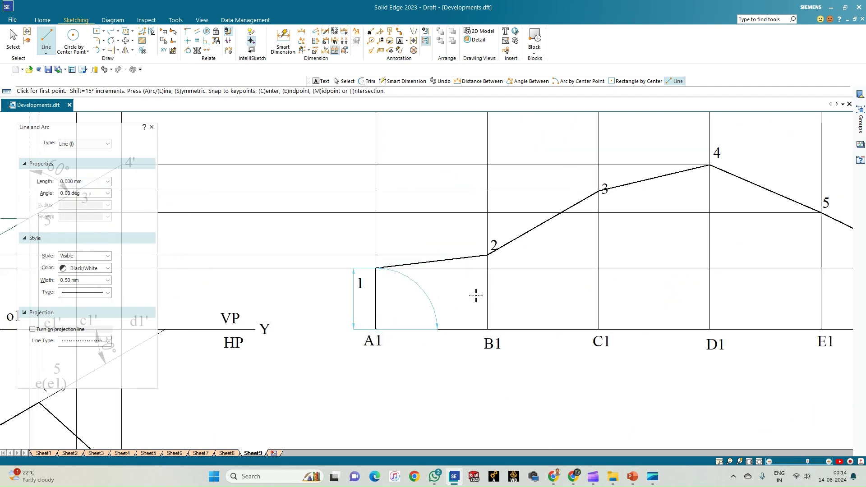
# - Draw the bold fold line from point 2 down to B1
pyautogui.click(488, 255)
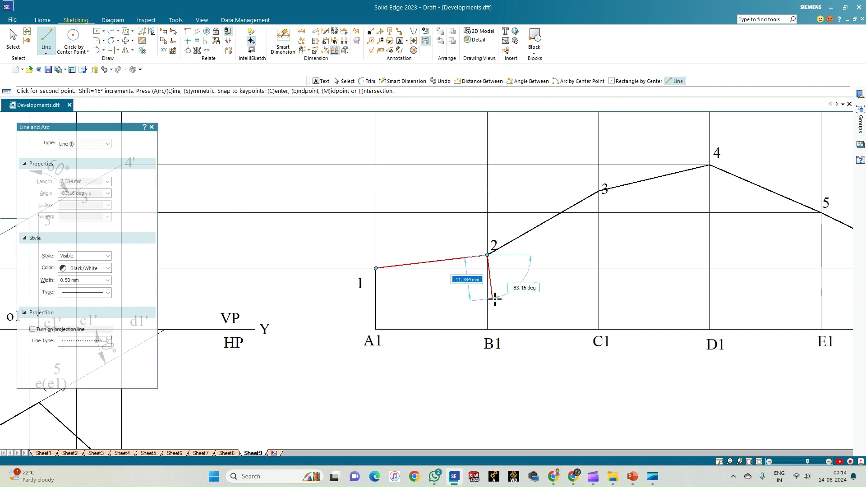
pyautogui.click(487, 325)
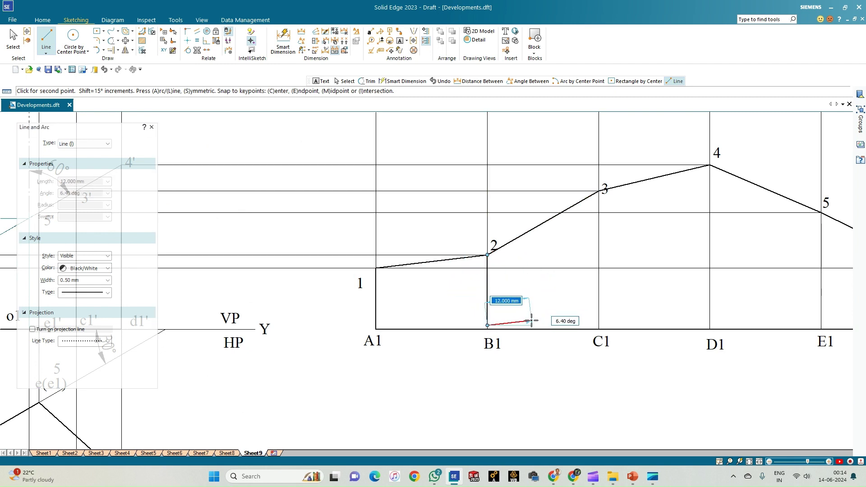
pyautogui.press('Escape')
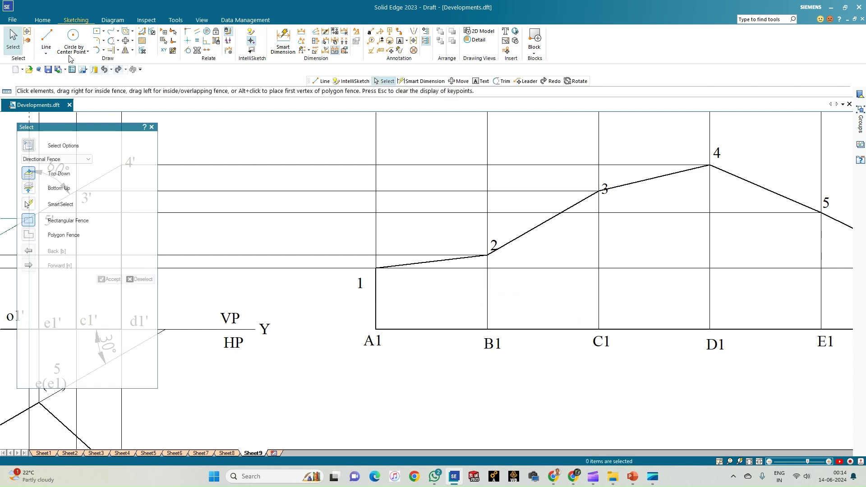
pyautogui.press('l')
pyautogui.click(488, 255)
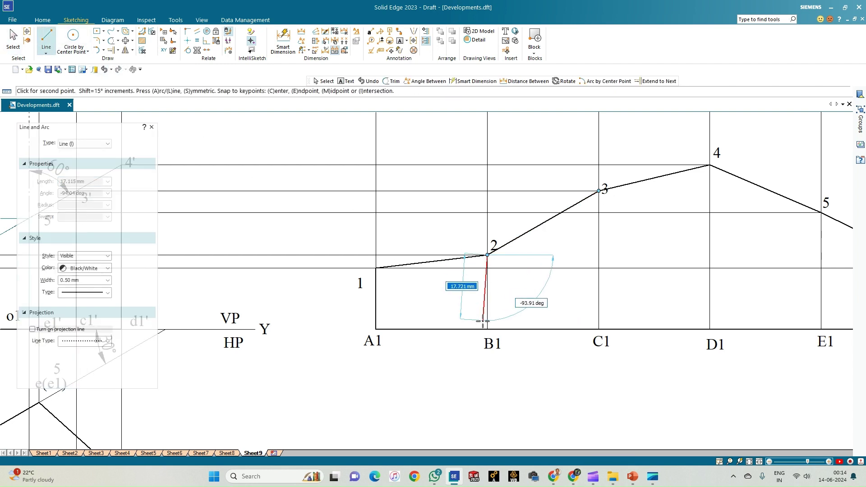
pyautogui.click(492, 329)
pyautogui.rightClick(536, 299)
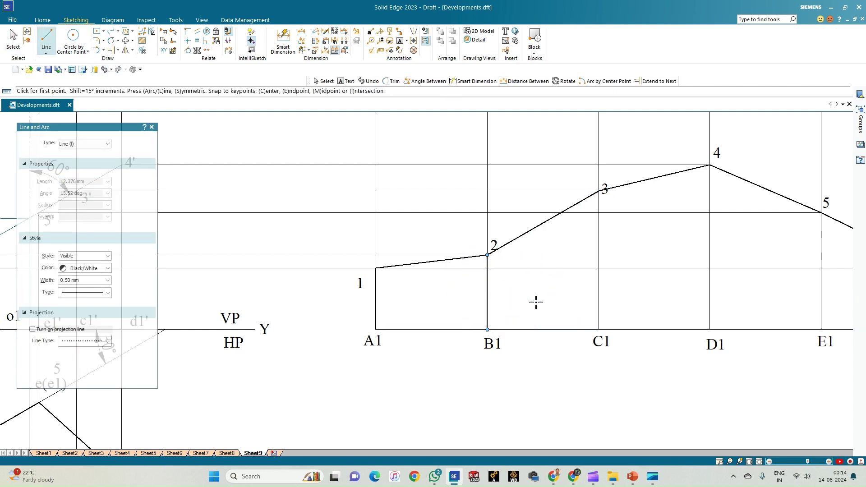
# - Add the fold lines from points 3, 4 and 5 down to C1, D1 and E1
pyautogui.click(600, 190)
pyautogui.click(600, 328)
pyautogui.rightClick(697, 262)
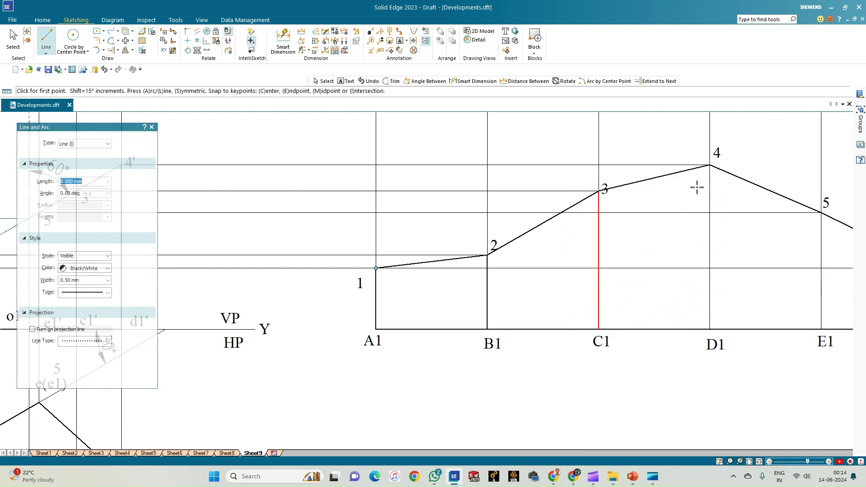
pyautogui.click(710, 165)
pyautogui.click(710, 329)
pyautogui.rightClick(745, 302)
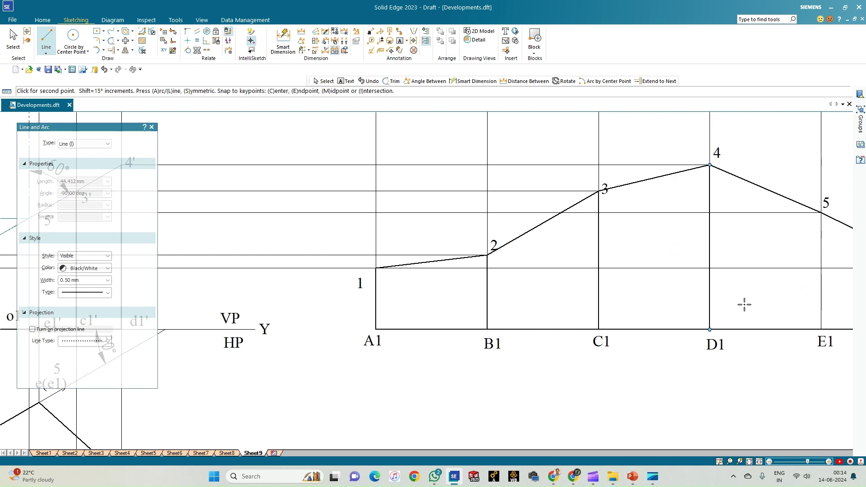
pyautogui.click(822, 212)
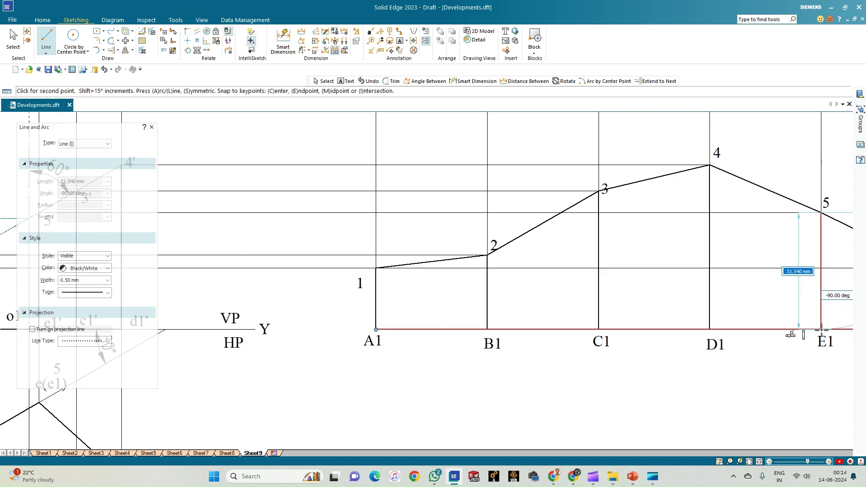
pyautogui.click(821, 329)
pyautogui.rightClick(759, 364)
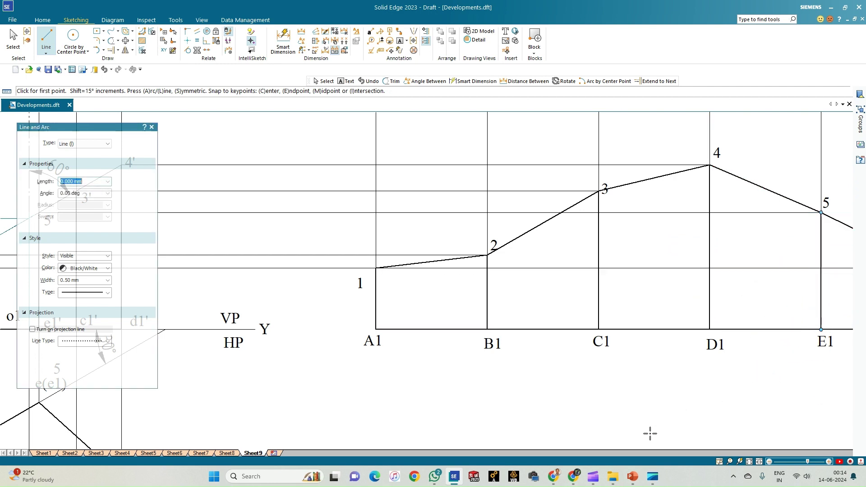
pyautogui.click(749, 461)
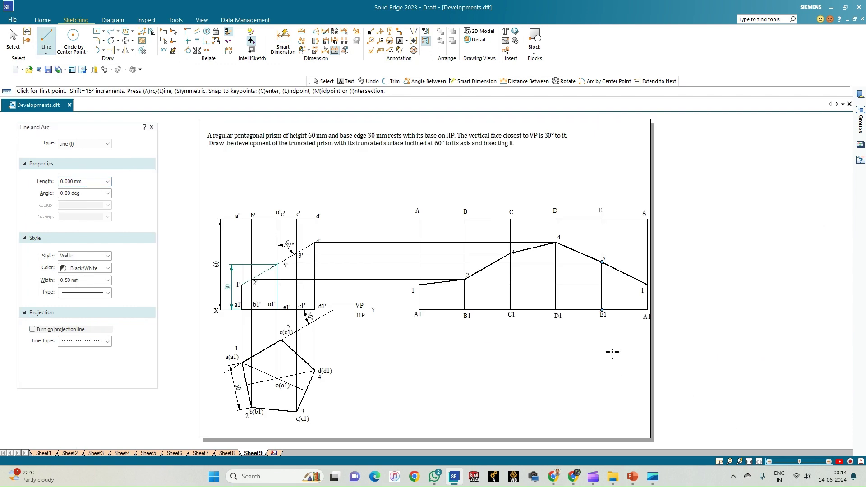
pyautogui.press('Escape')
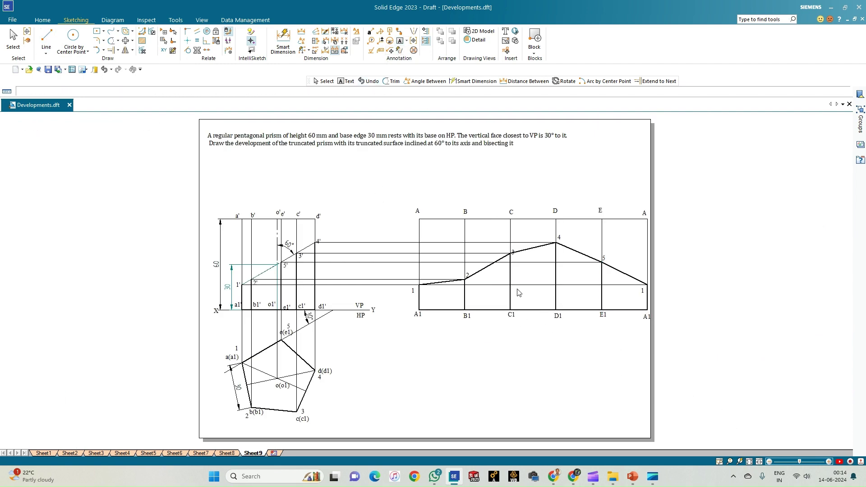
pyautogui.press('t')
pyautogui.scroll(5, 519, 292)
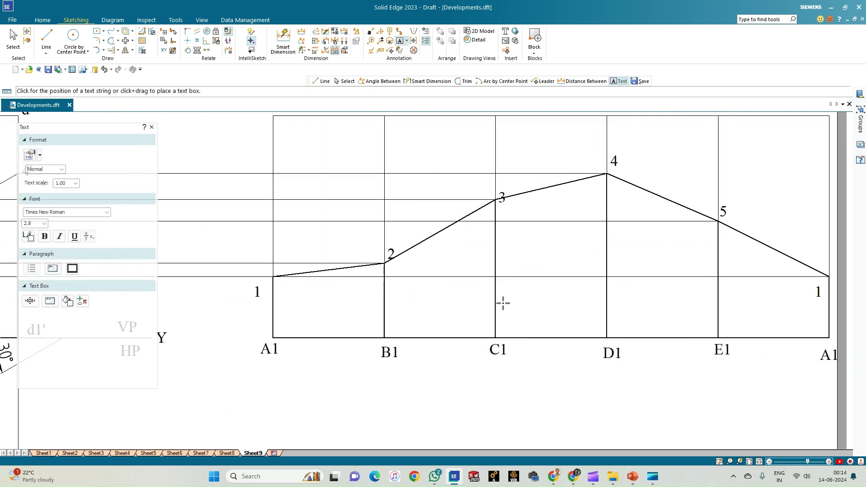
# - Place the DEVELOPMENT caption below the truncated outline between lines C and D
pyautogui.click(502, 301)
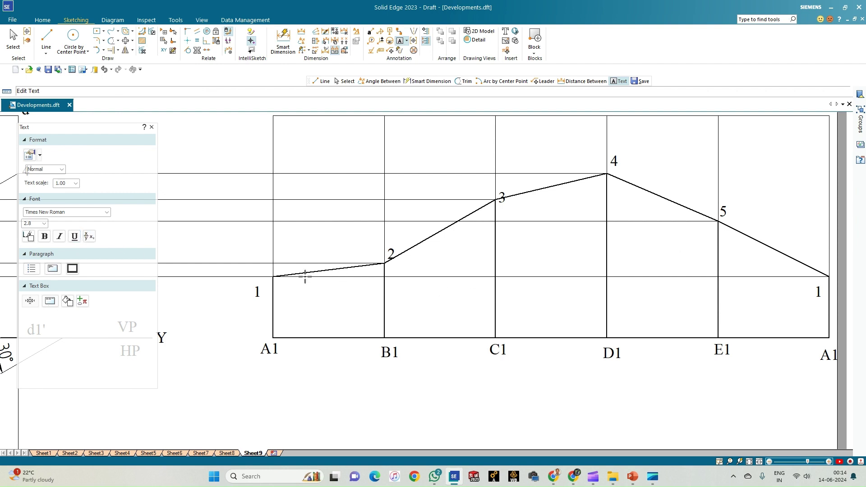
pyautogui.write('DEVELOPMENT')
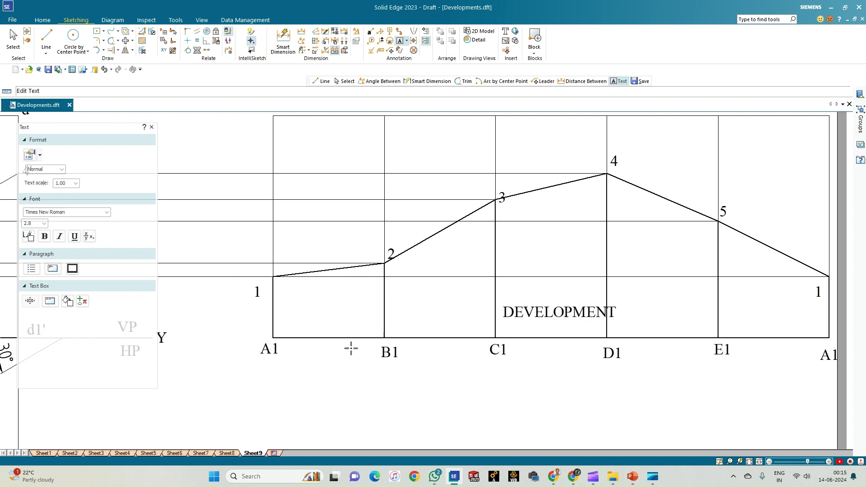
pyautogui.scroll(-1, 351, 353)
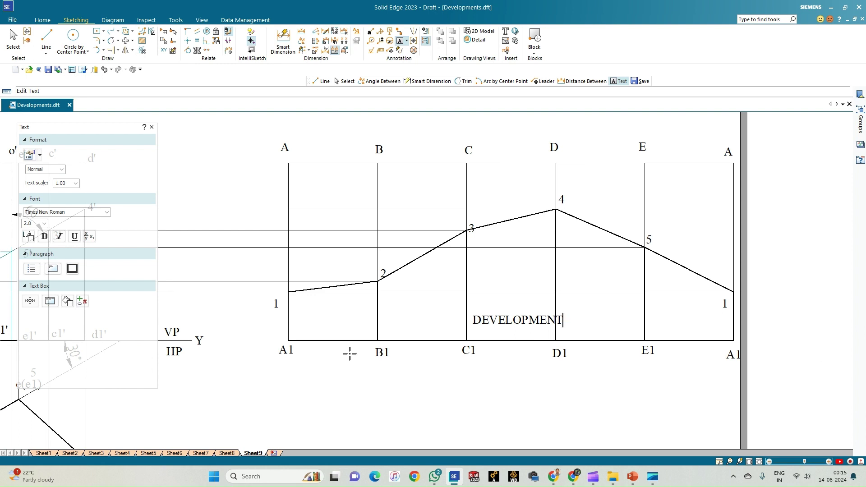
pyautogui.scroll(-1, 350, 353)
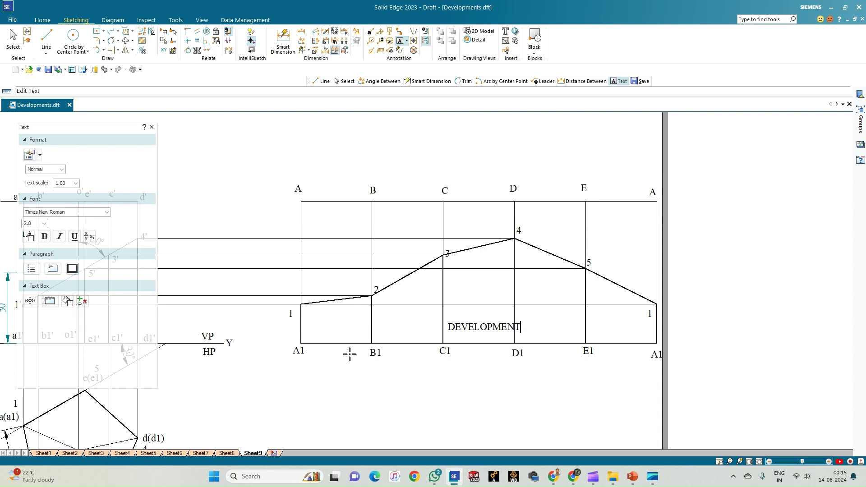
pyautogui.click(6, 38)
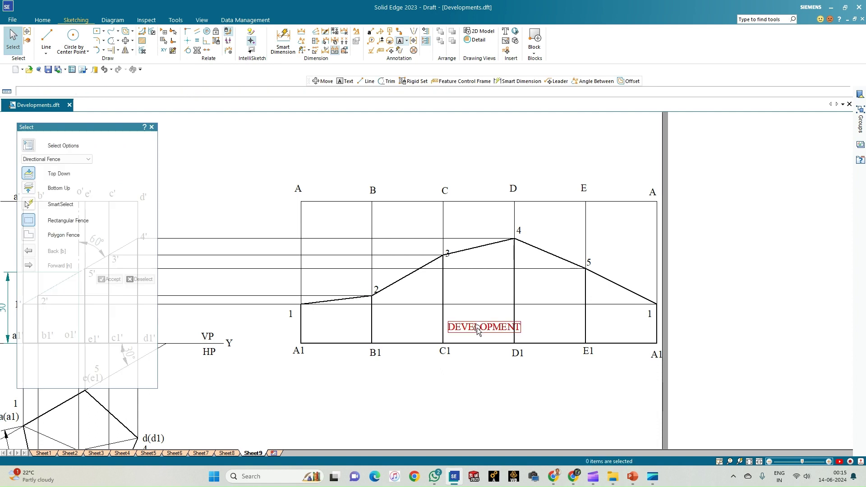
pyautogui.press('Escape')
pyautogui.moveTo(462, 317); pyautogui.dragTo(464, 314)
pyautogui.click(554, 334)
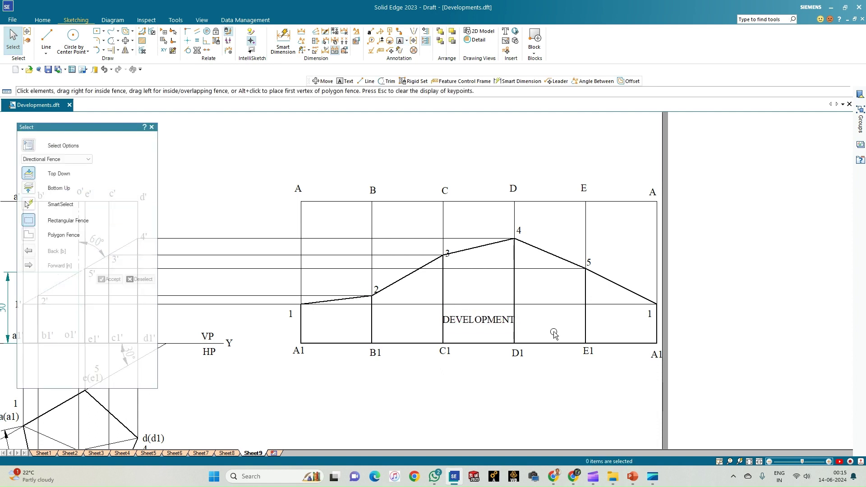
pyautogui.click(750, 462)
pyautogui.scroll(1, 418, 369)
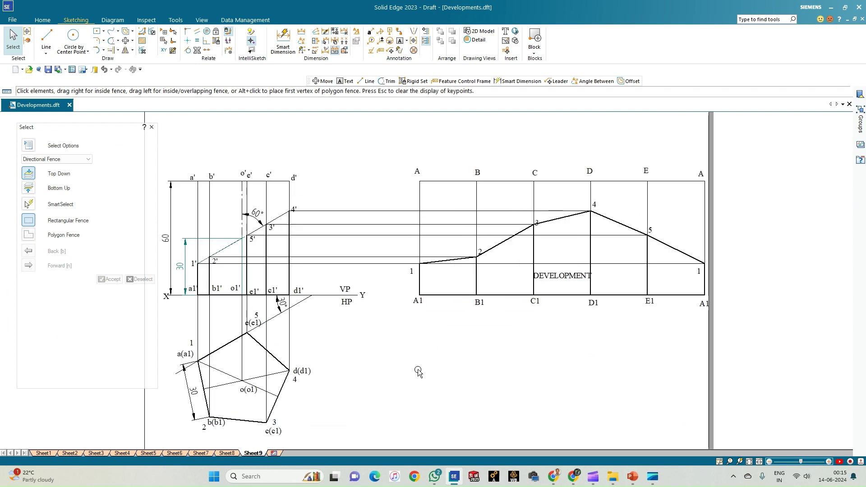